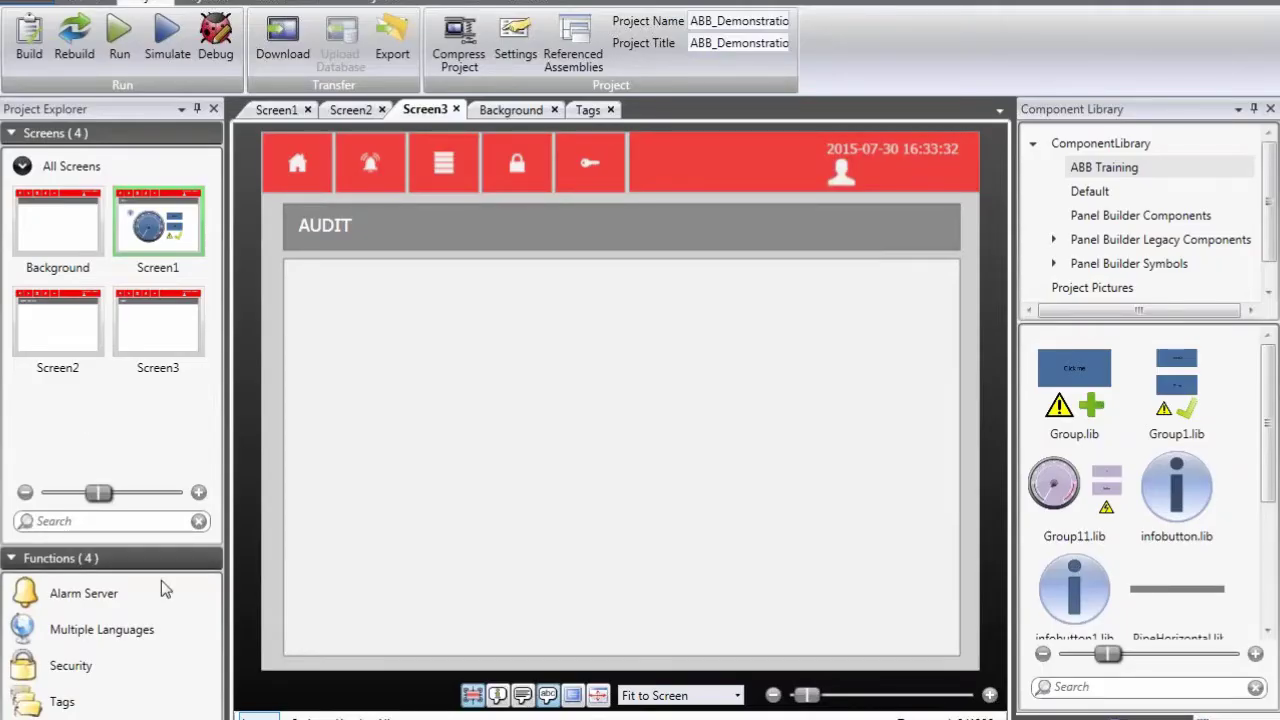
- Select Tags under Functions in the Project Explorer
click(118, 706)
- Open the Tags editor enlarged, showing the list of controllers
double_click(118, 709)
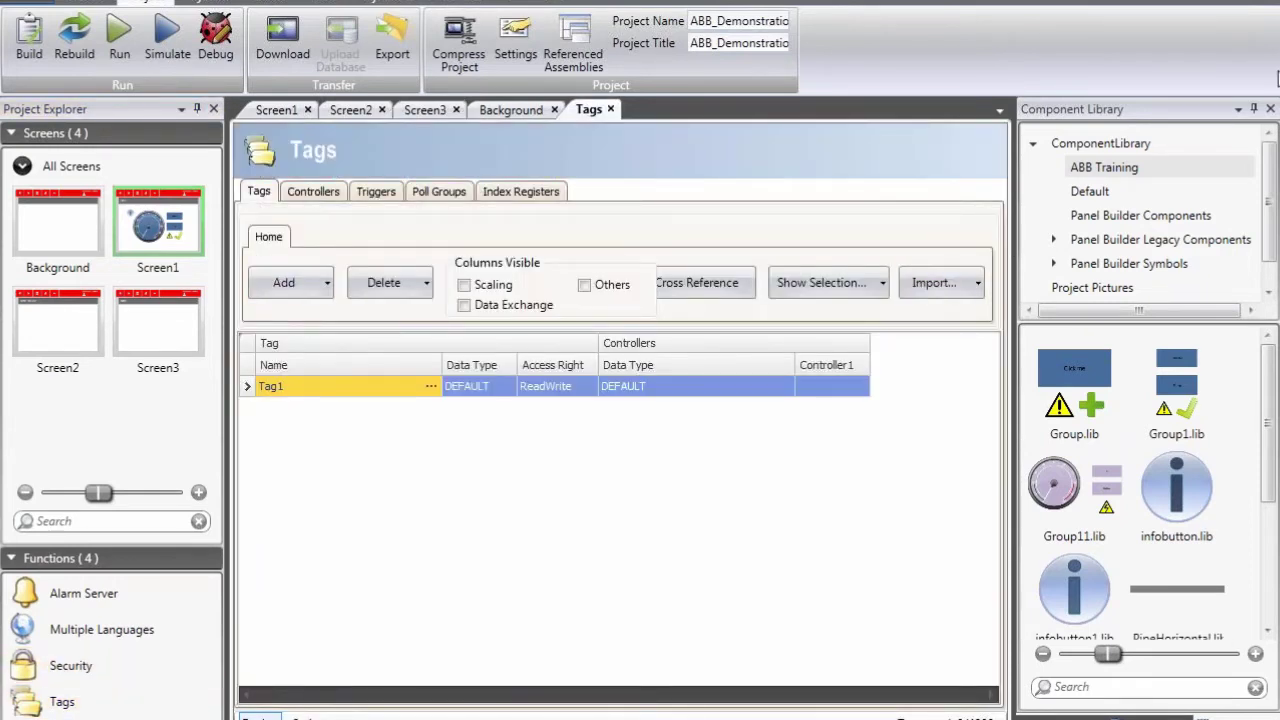
click(1254, 108)
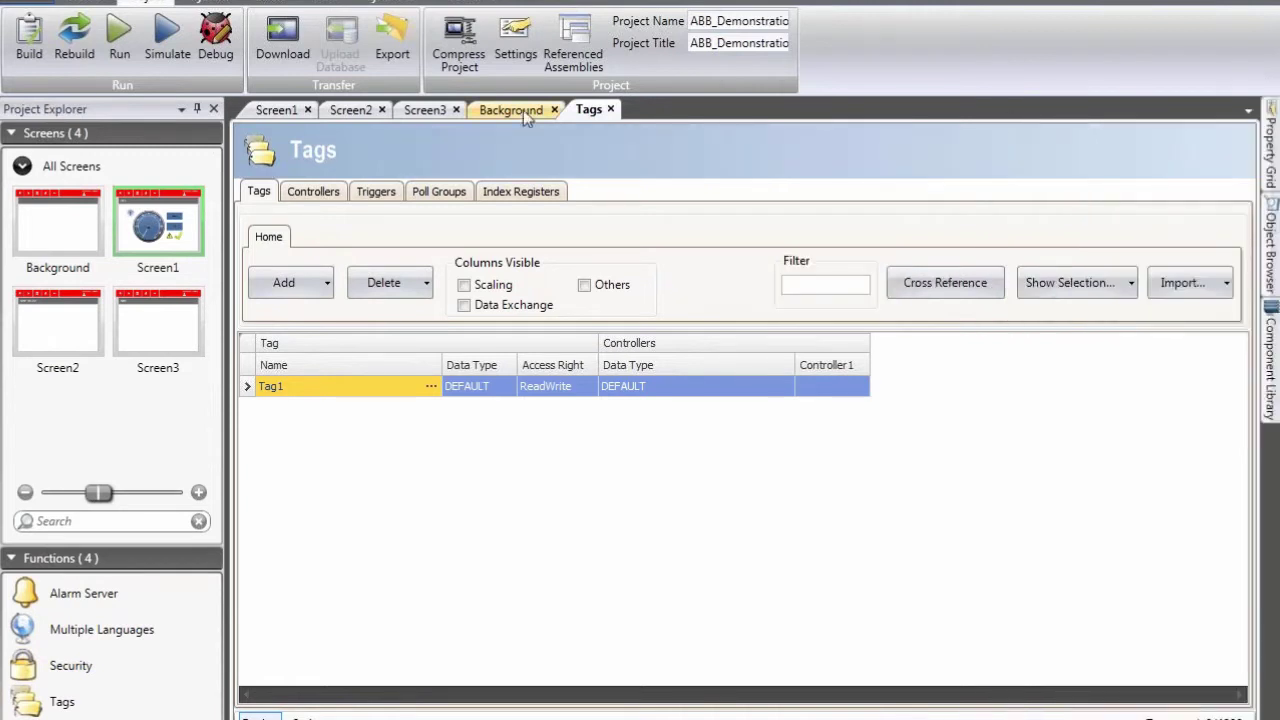
click(308, 195)
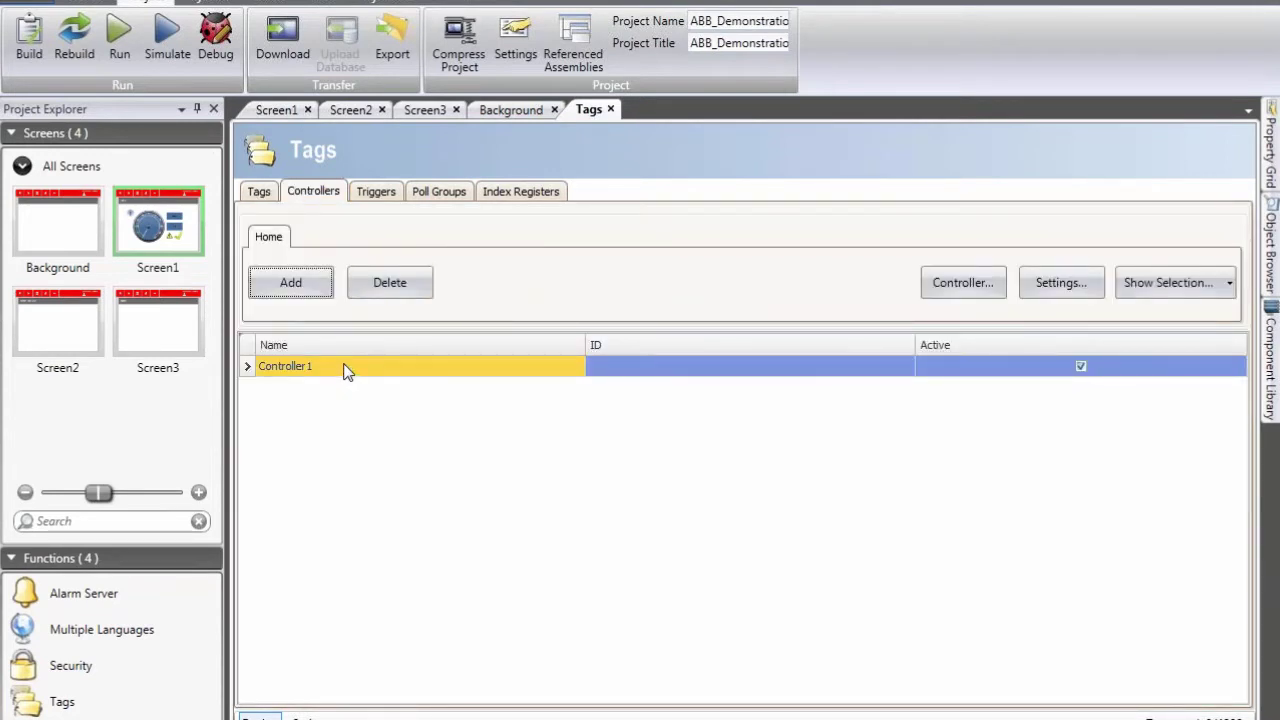
- Rename Controller1 to ABBDEMO and save the project
click(347, 370)
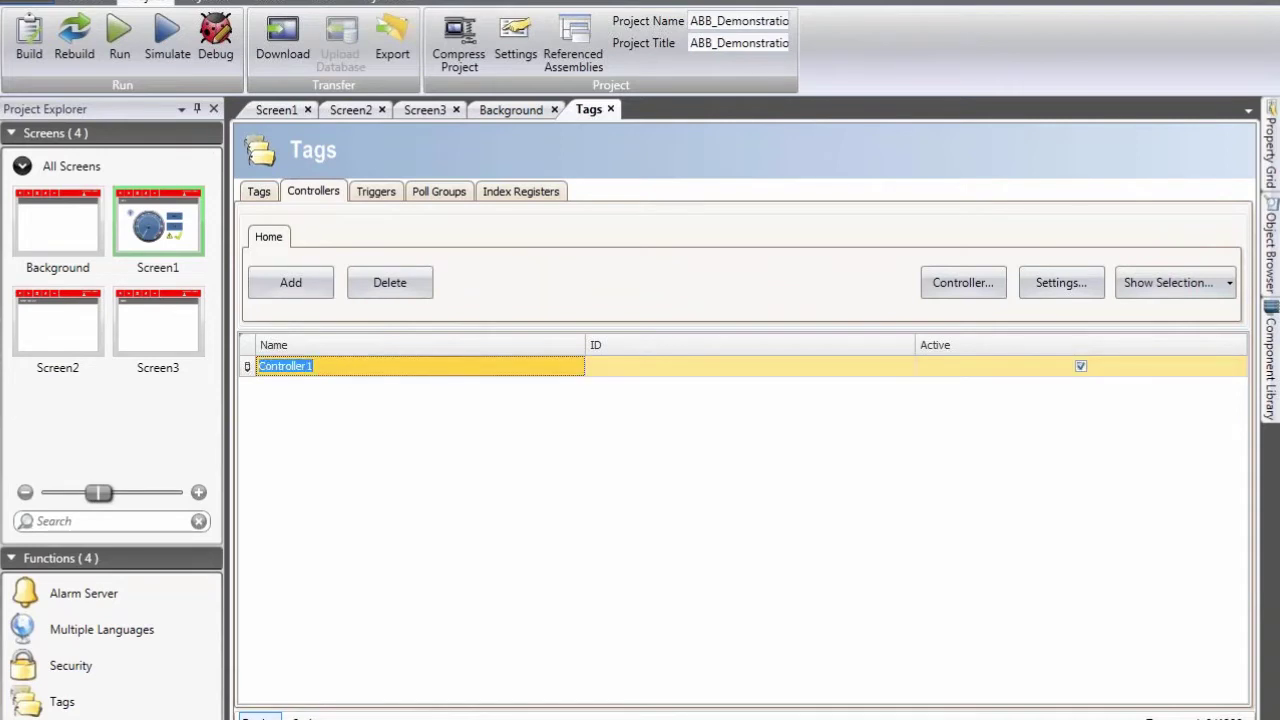
text(ABBD)
key(Return)
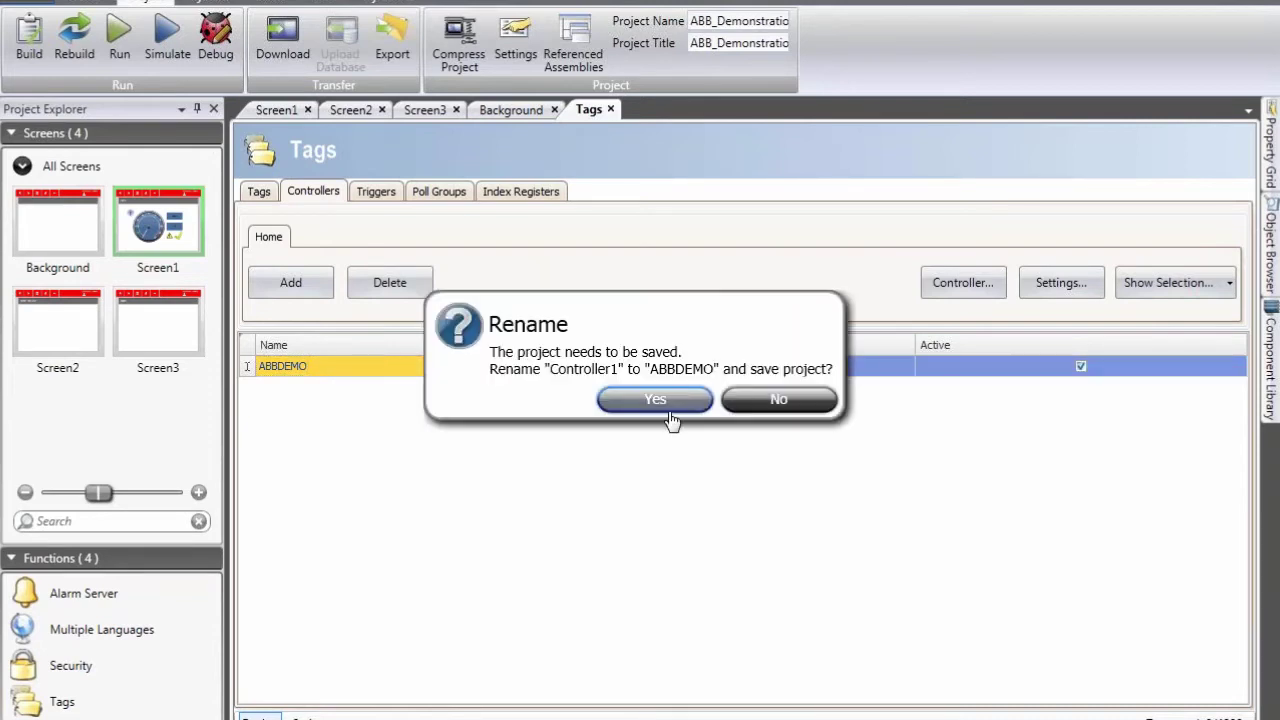
click(645, 402)
- Rename the ABBDEMO controller to ABBMMS and save the project
click(322, 365)
text(ABBMM)
key(Return)
click(645, 402)
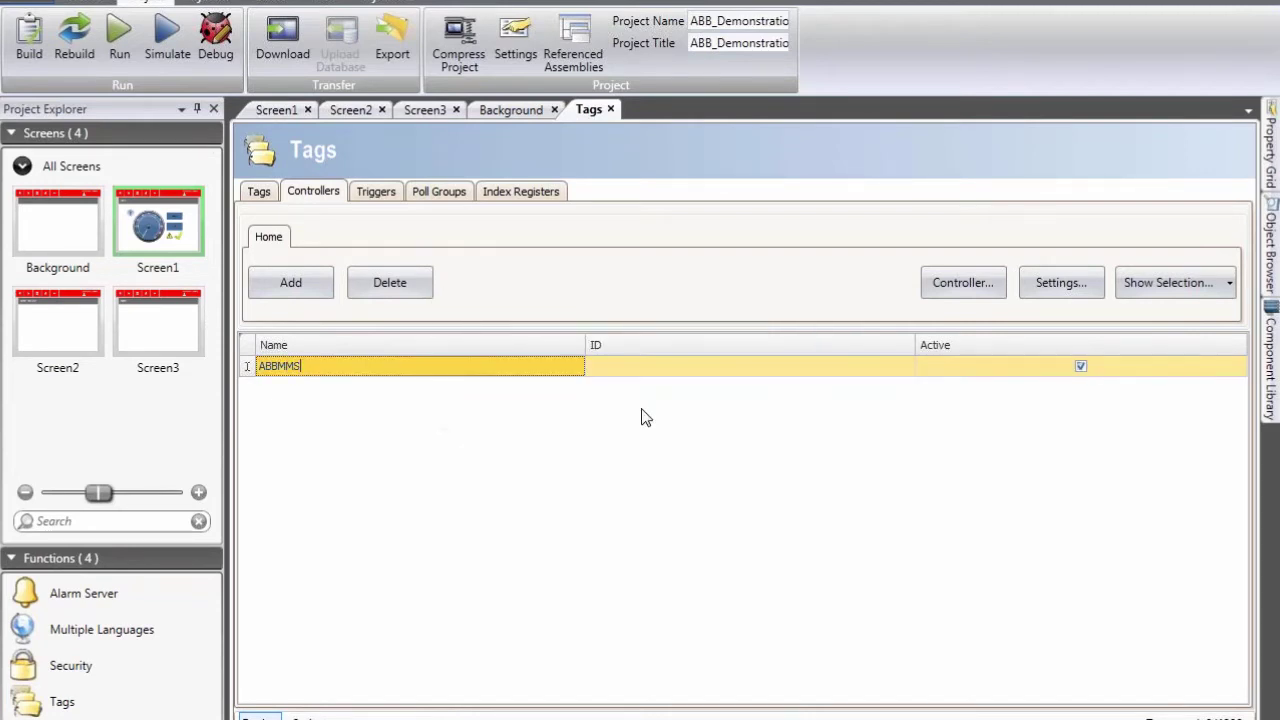
- Add a DEMO-driver controller, rename it DEMO and save the project
click(300, 284)
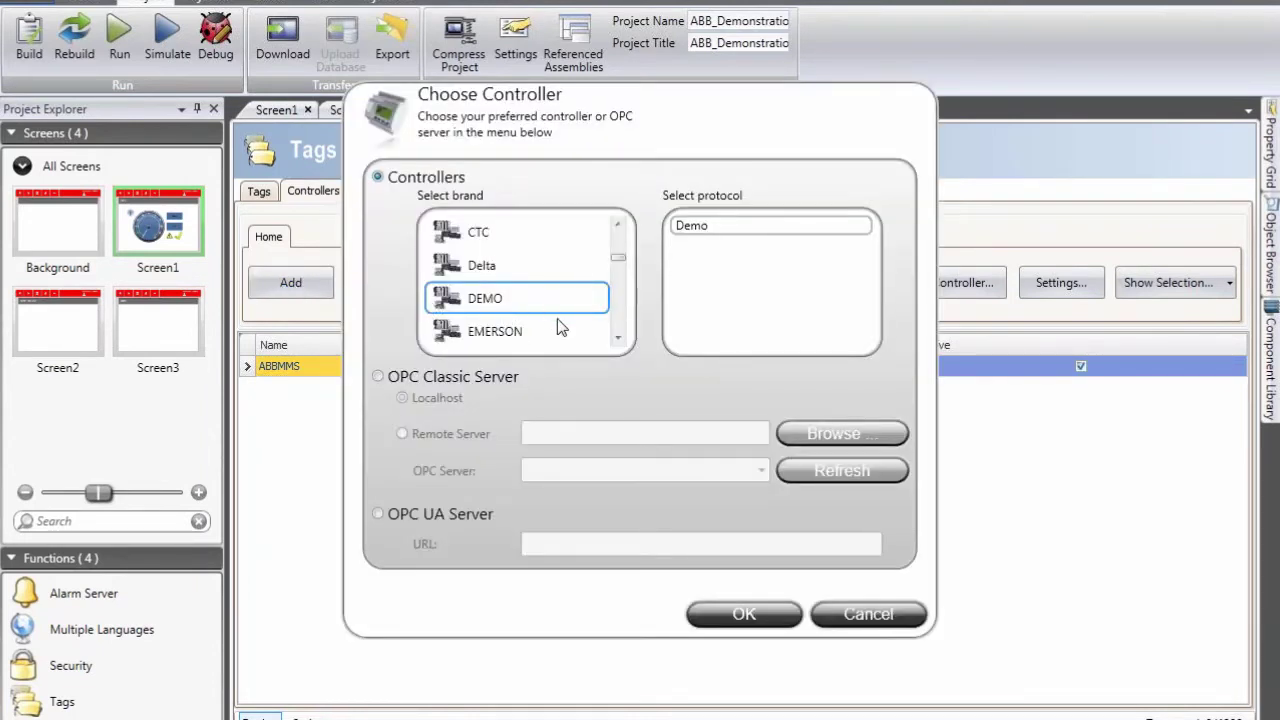
click(744, 614)
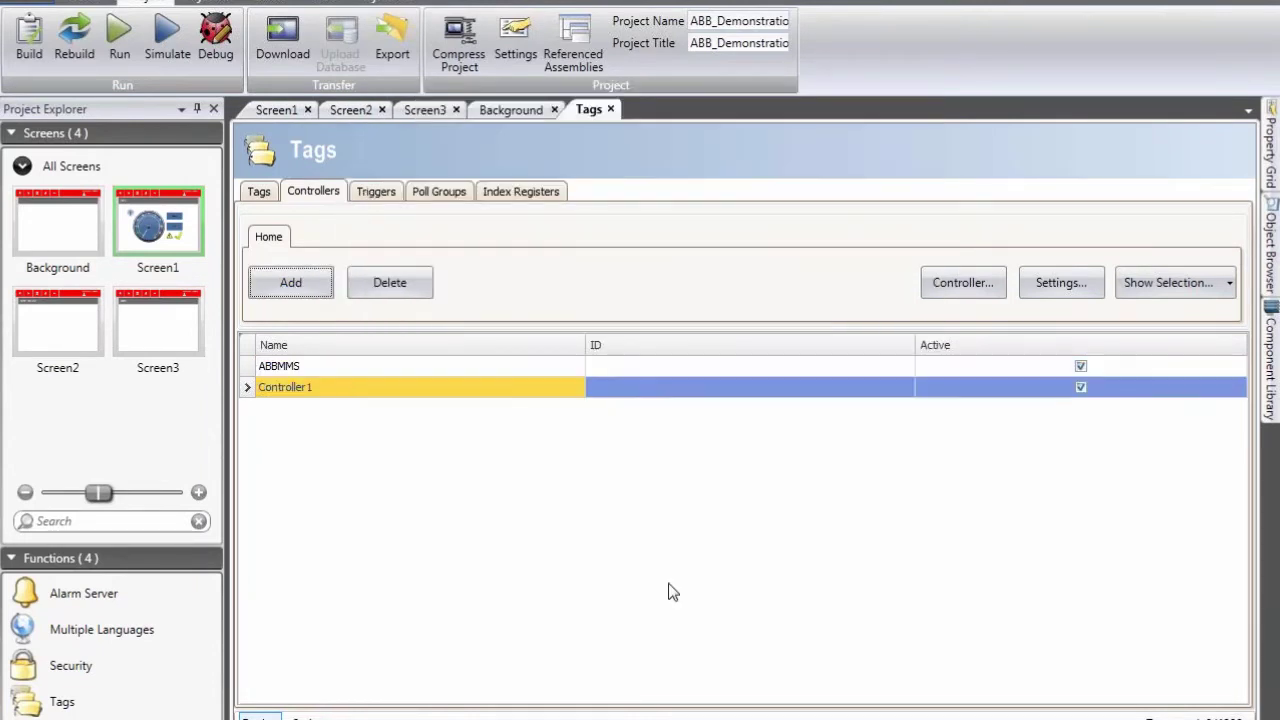
click(359, 389)
text(DEMO)
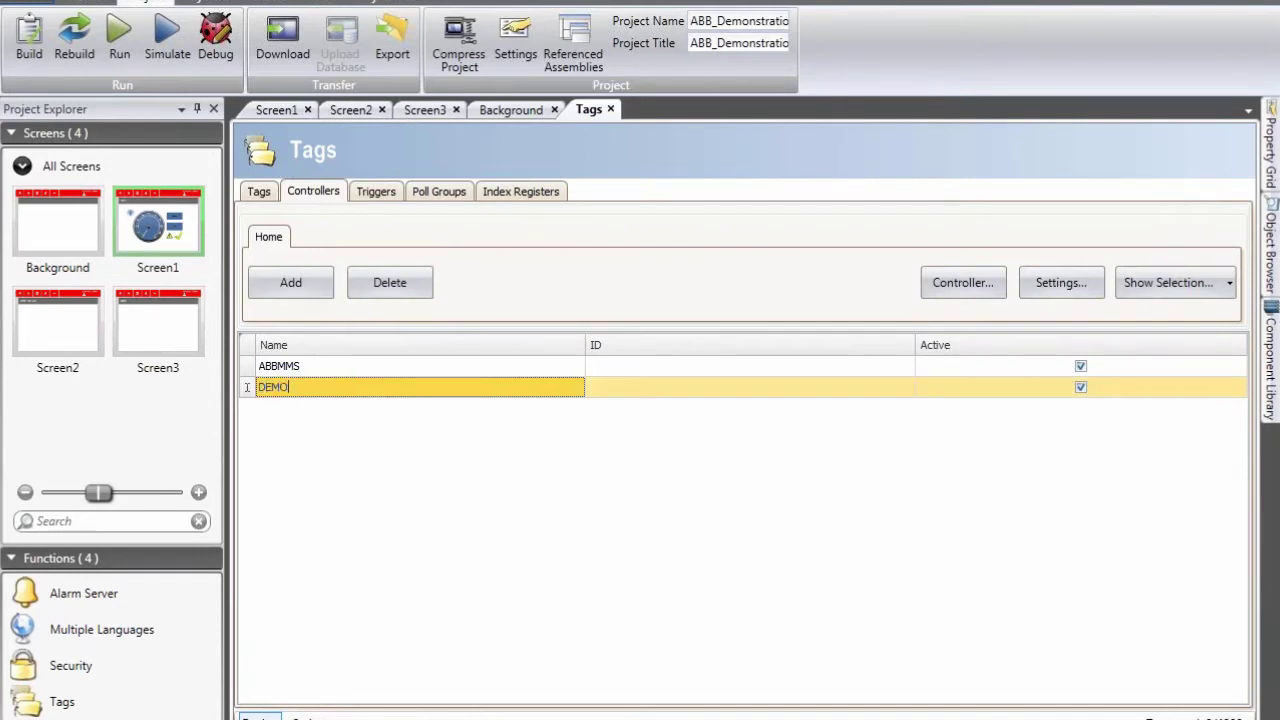
key(Return)
click(638, 400)
click(484, 367)
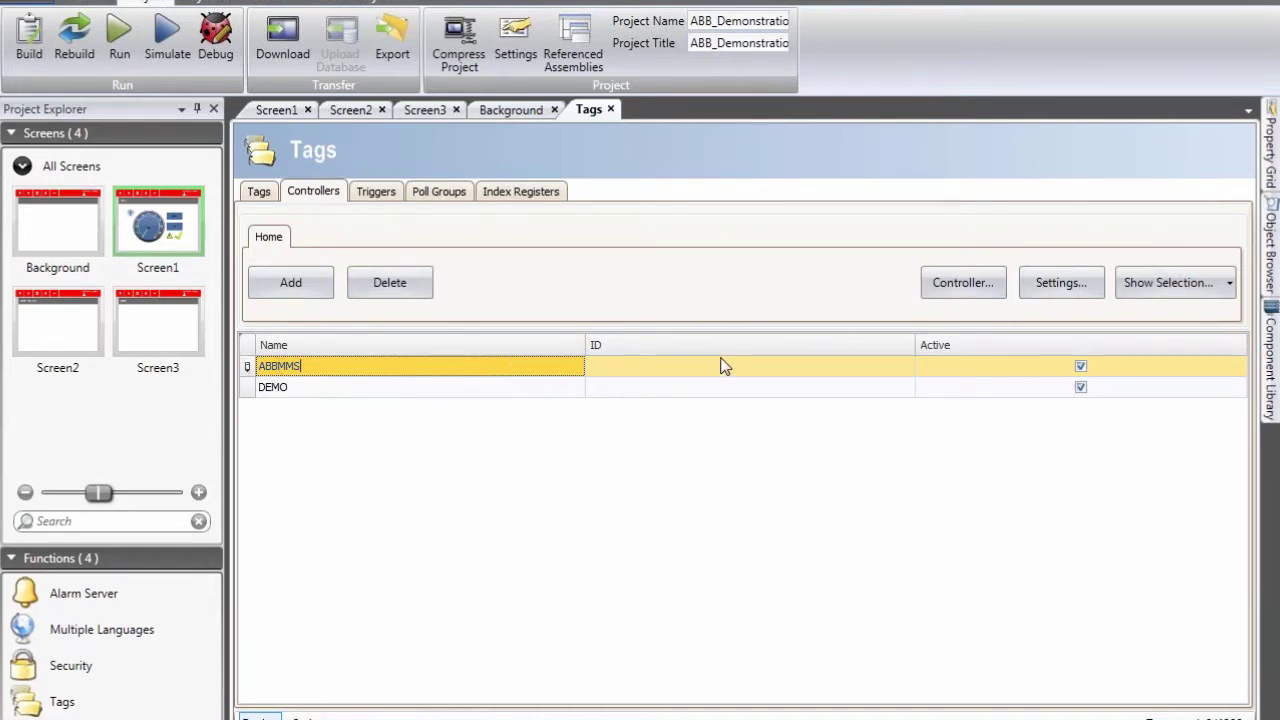
- Give ABBMMS station 0 IP address 192.168.1.11 and process id 2, then open Stations help
click(1084, 290)
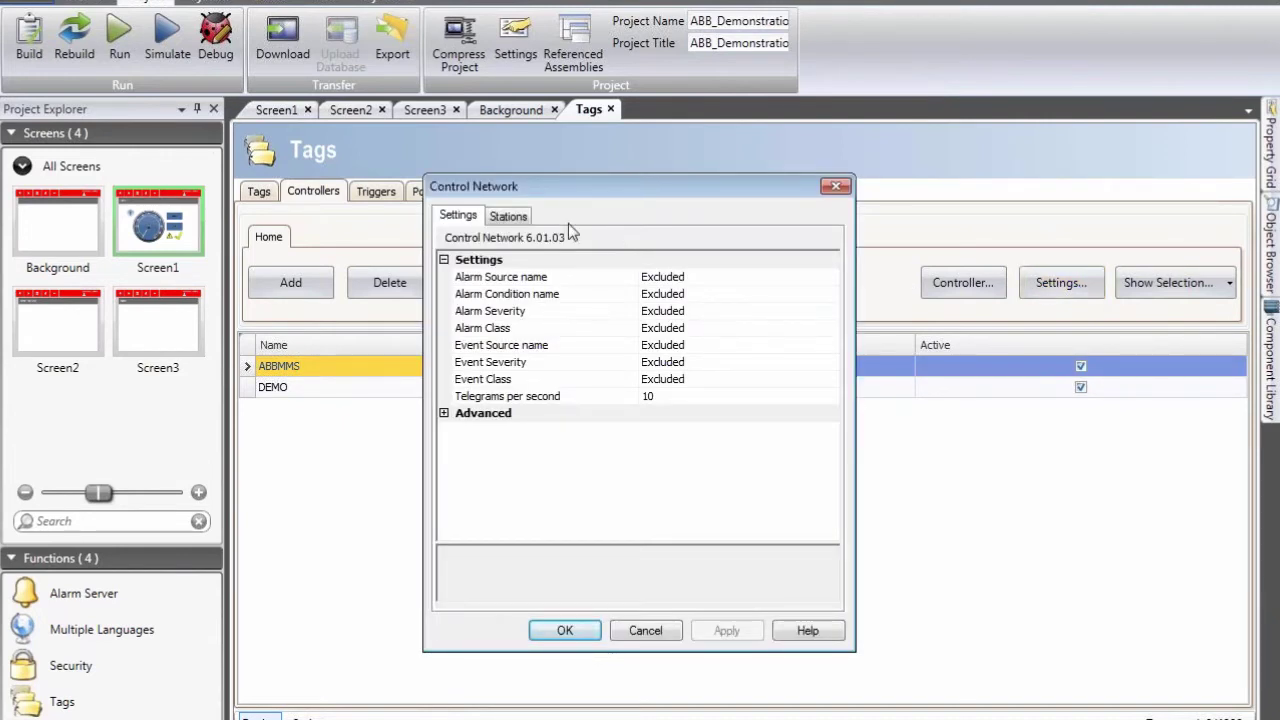
click(510, 217)
click(554, 261)
text(1)
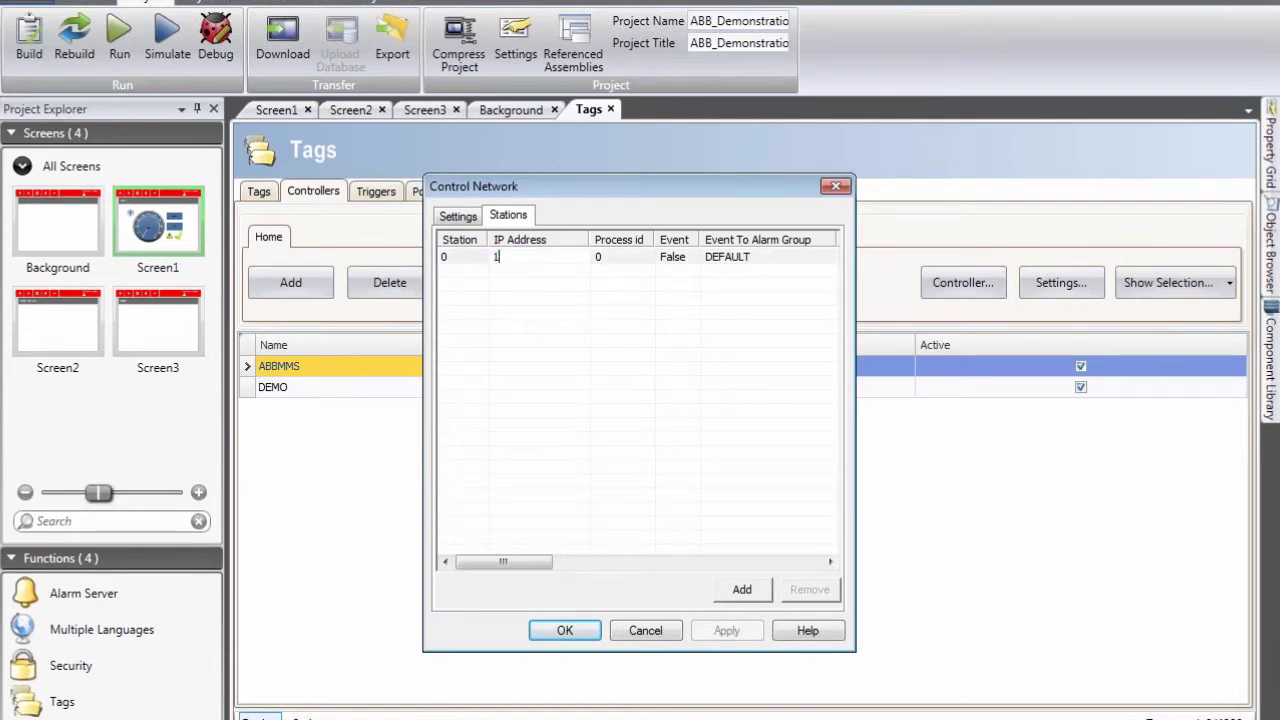
text(92.168.1.11)
click(613, 257)
text(2)
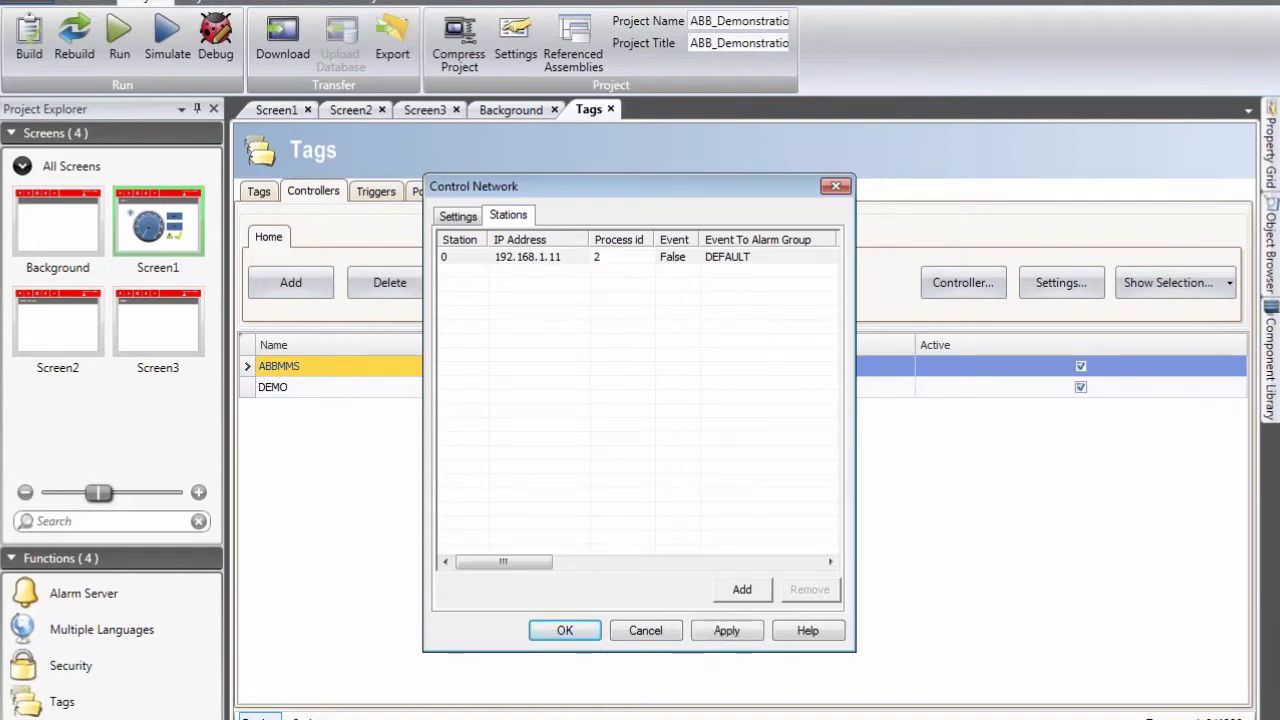
key(Return)
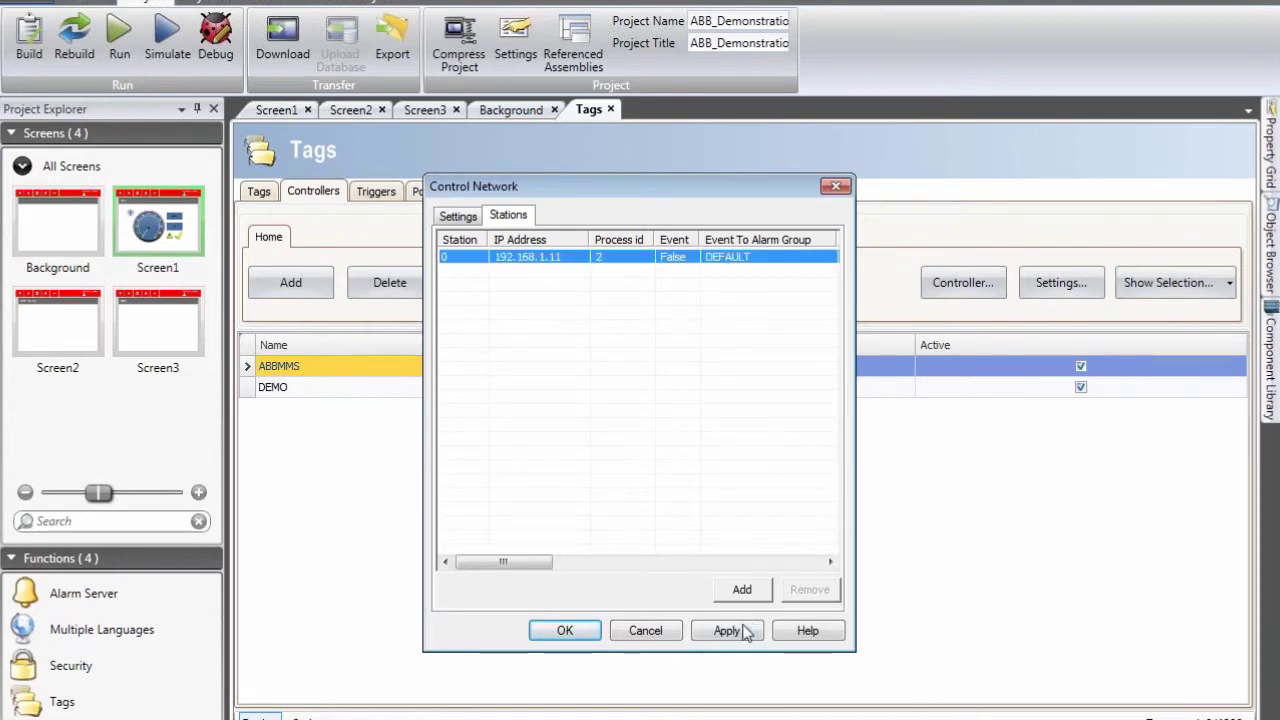
click(826, 638)
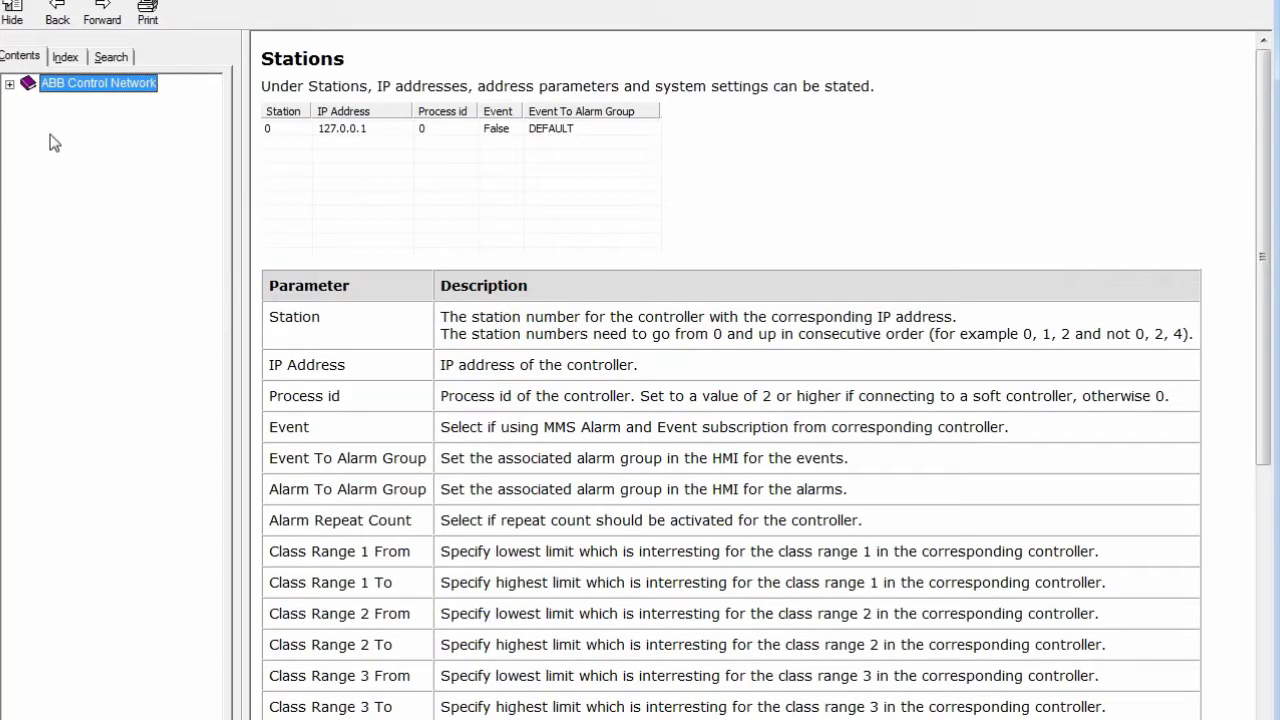
- Read the Introduction, Release Notes and Addressing help topics, then close the help window
click(10, 85)
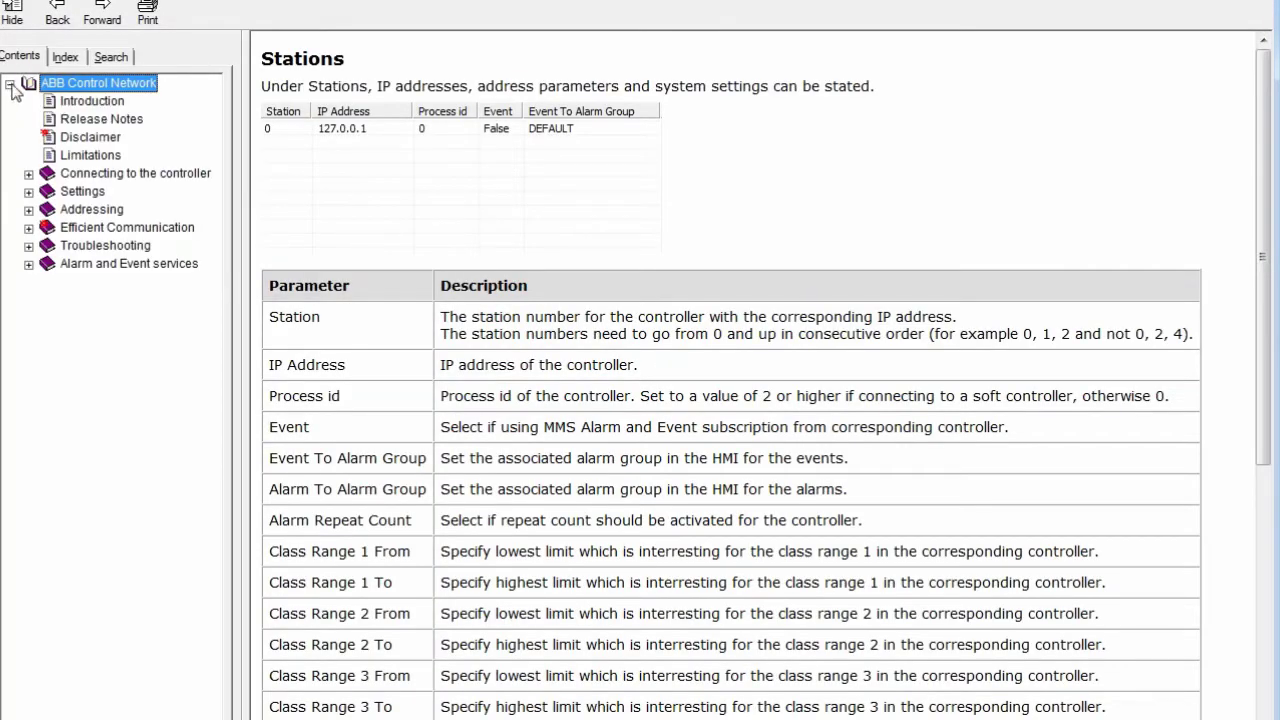
click(96, 119)
click(92, 101)
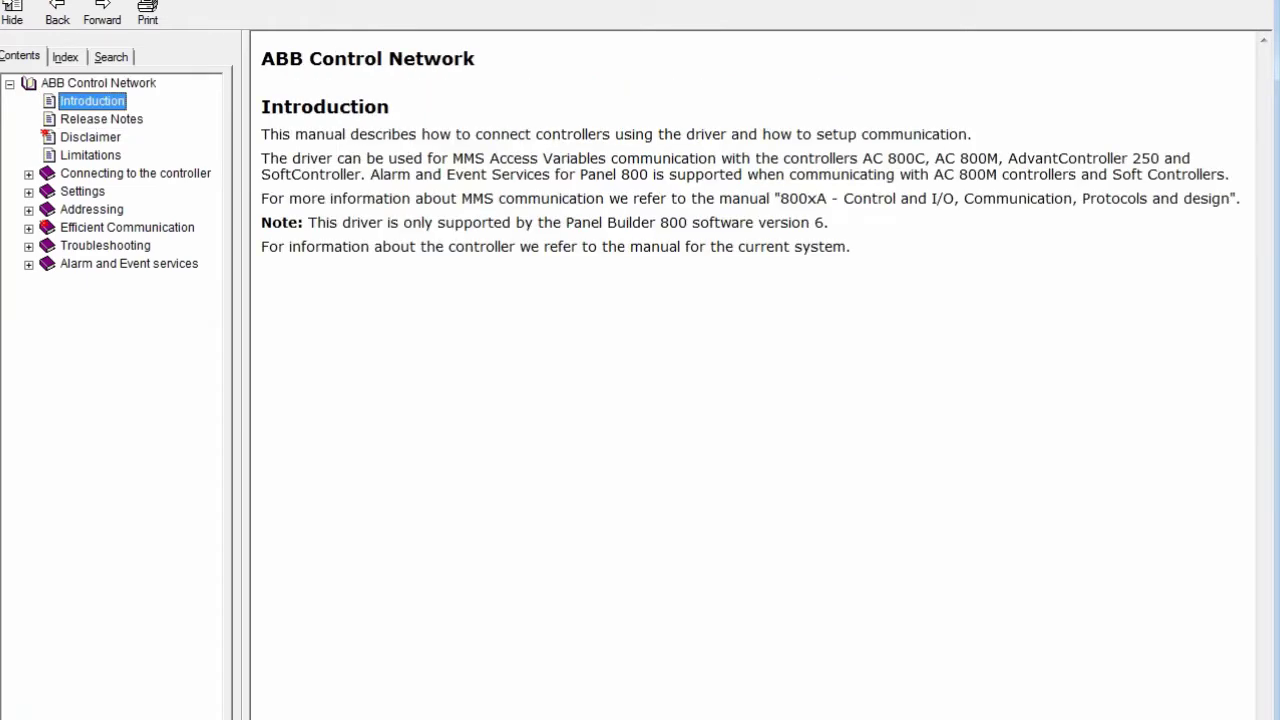
click(96, 118)
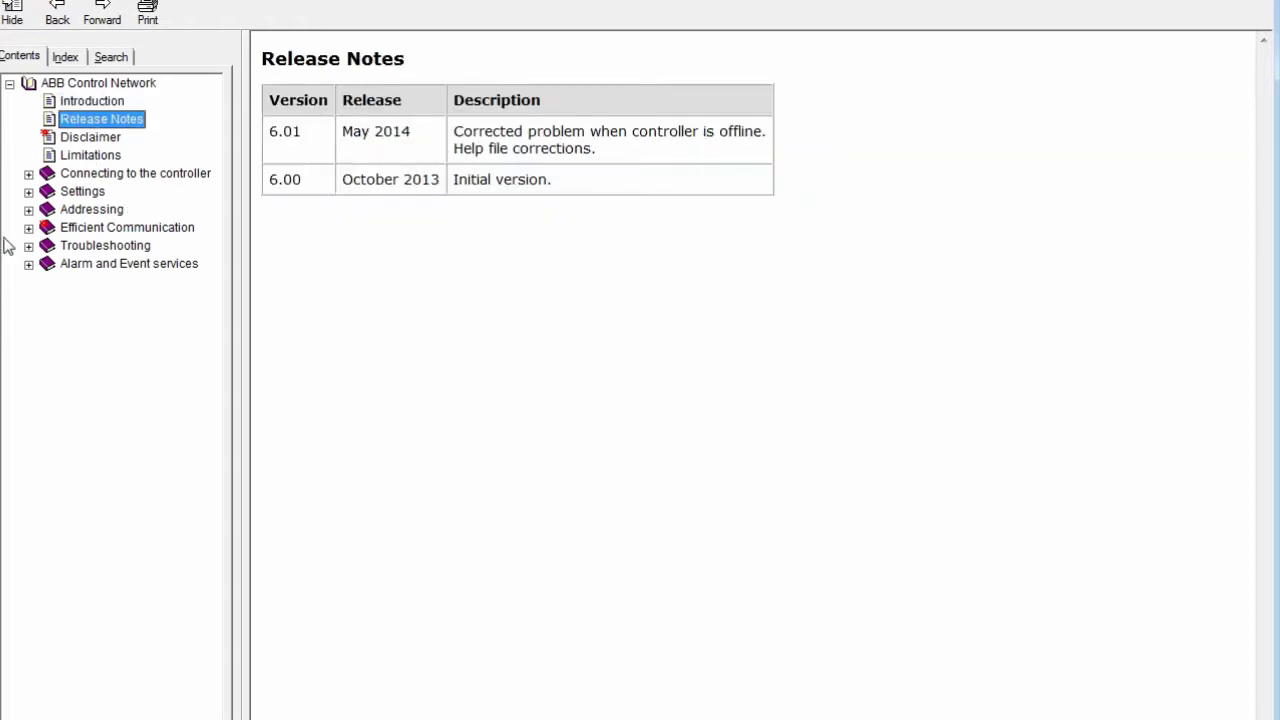
click(28, 210)
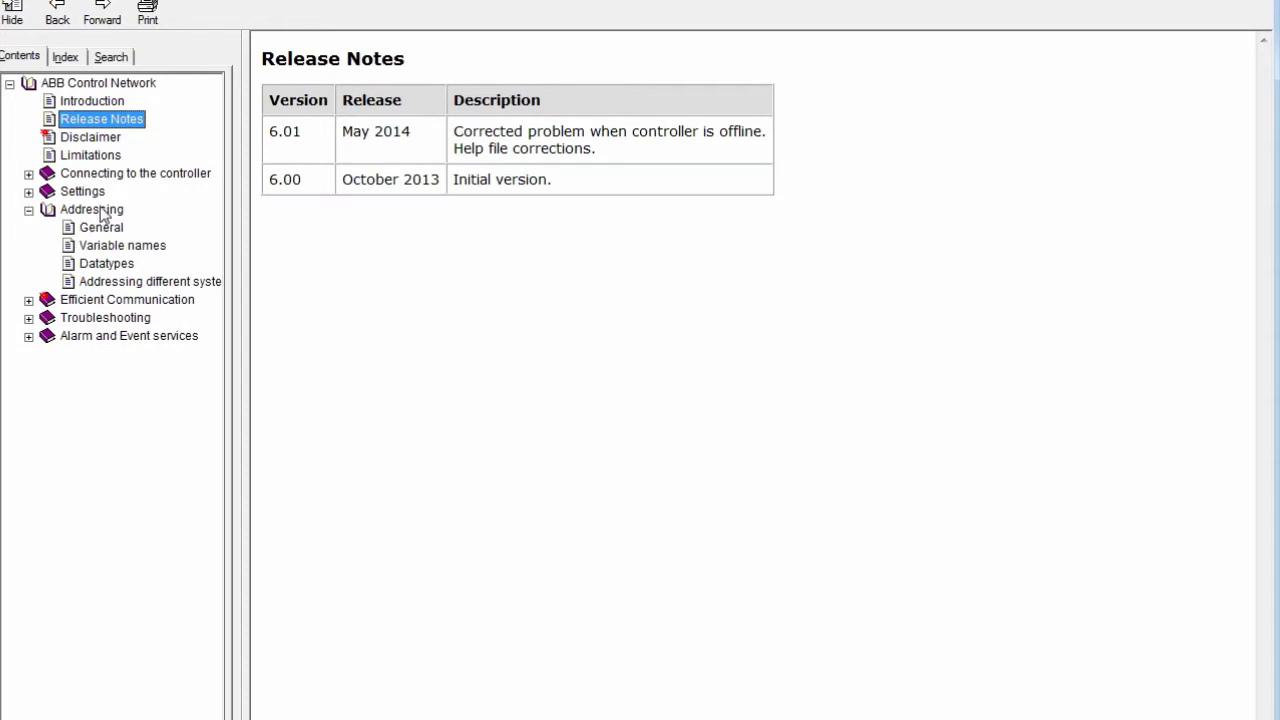
click(100, 210)
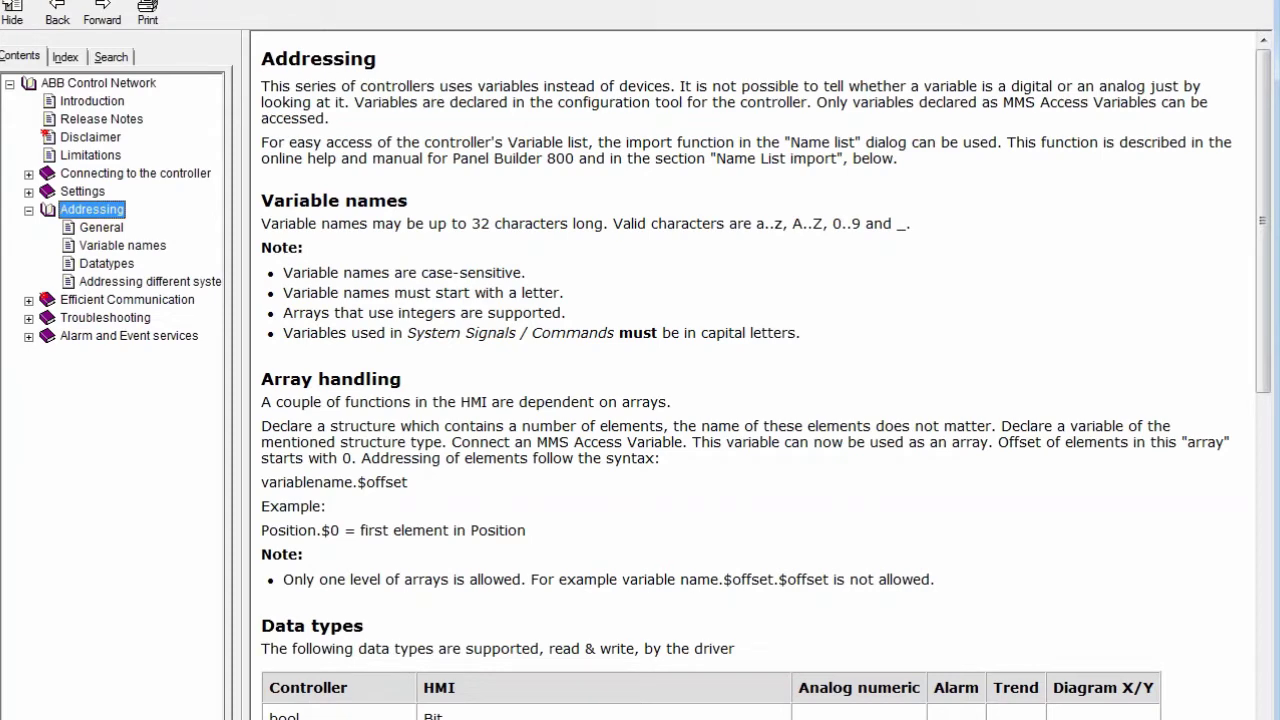
key(alt+F4)
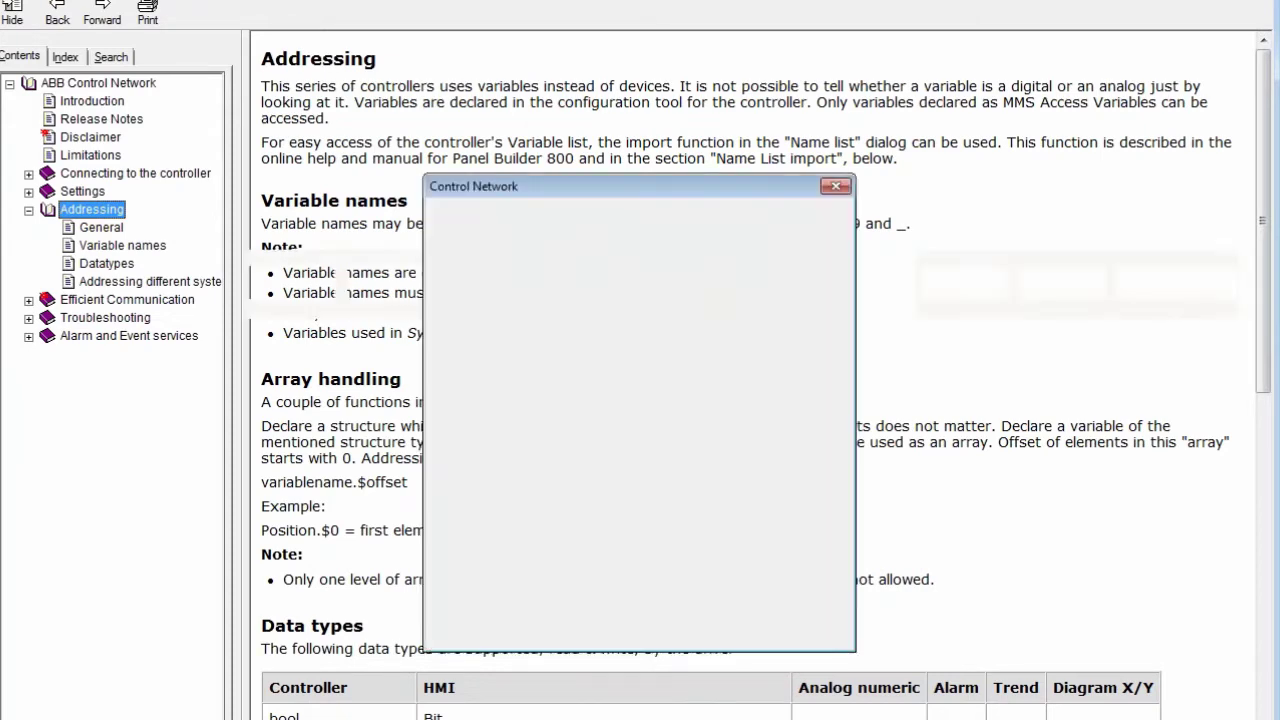
- Accept the station settings, then enter and delete a MyTag address for Tag1 on ABBMMS
click(567, 631)
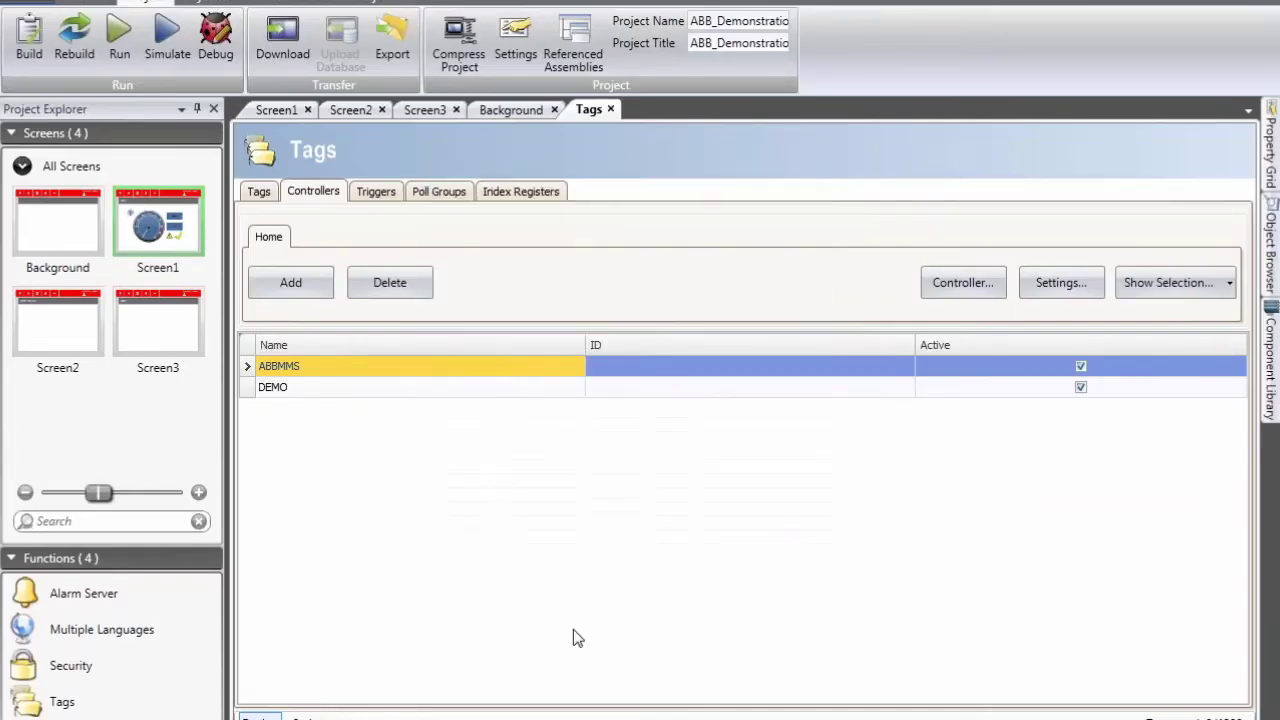
click(262, 194)
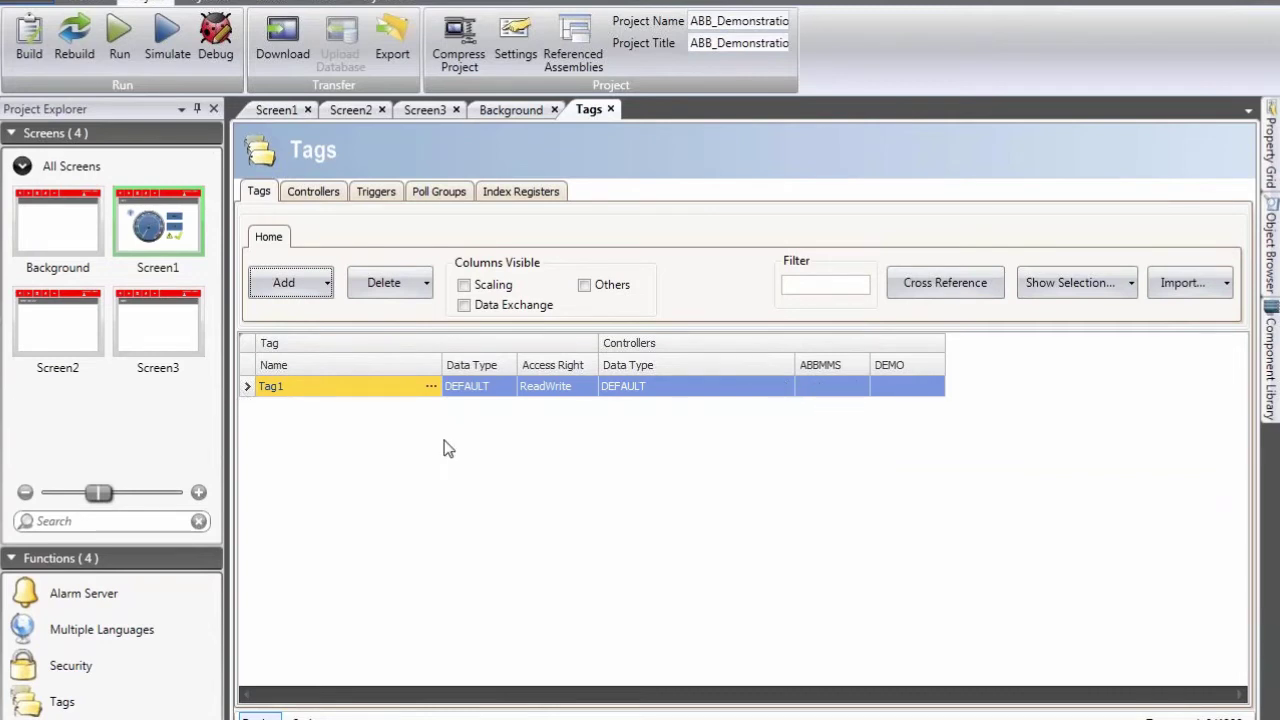
click(829, 390)
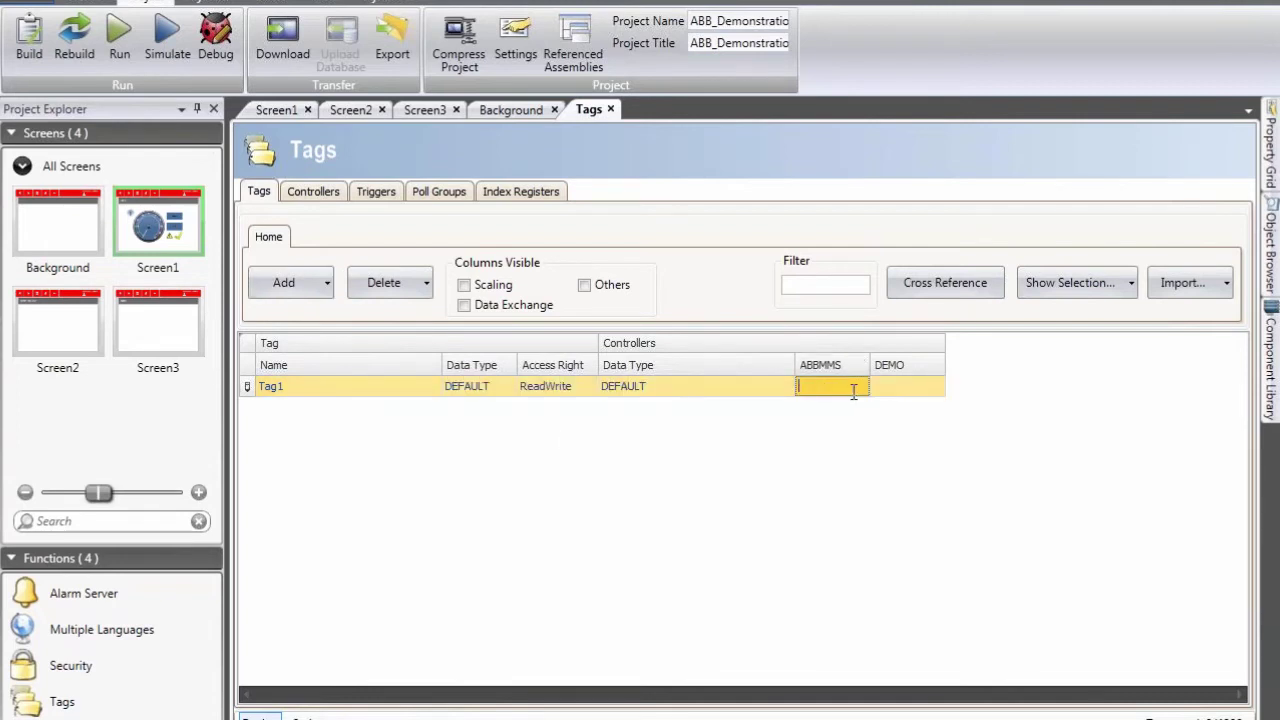
text(MyTag)
double_click(845, 387)
key(BackSpace)
- Enter D0 as Tag1's DEMO address, then clear it again
click(911, 389)
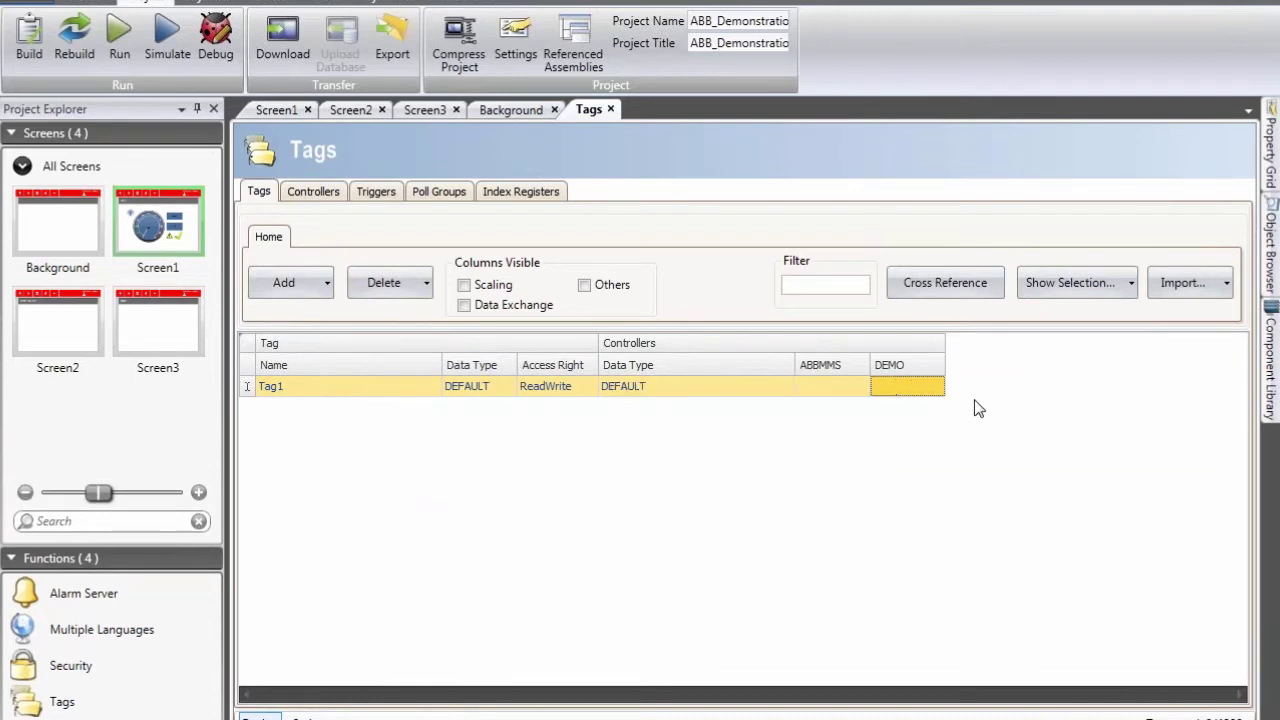
text(D0)
key(Return)
click(922, 390)
key(Delete)
key(Return)
click(1227, 284)
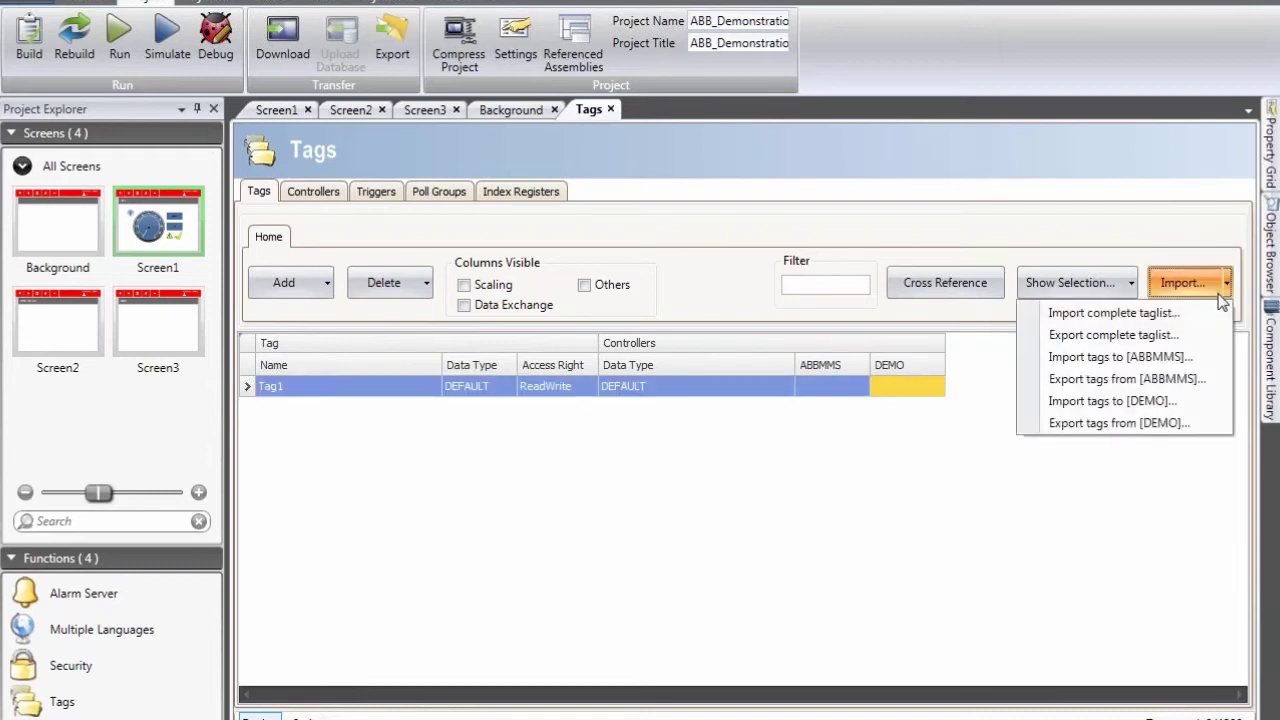
- Import all seven ABBMMS controller tags in ABB MMS format
click(1184, 363)
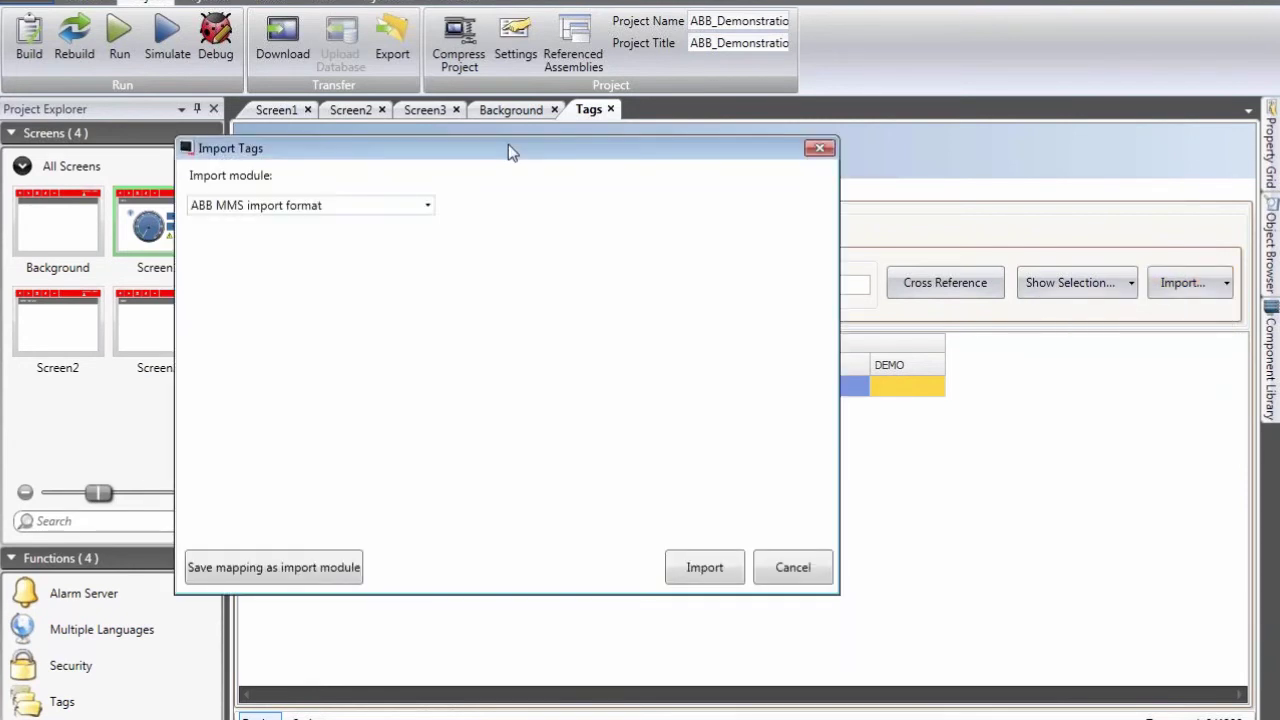
drag(508, 148, 748, 146)
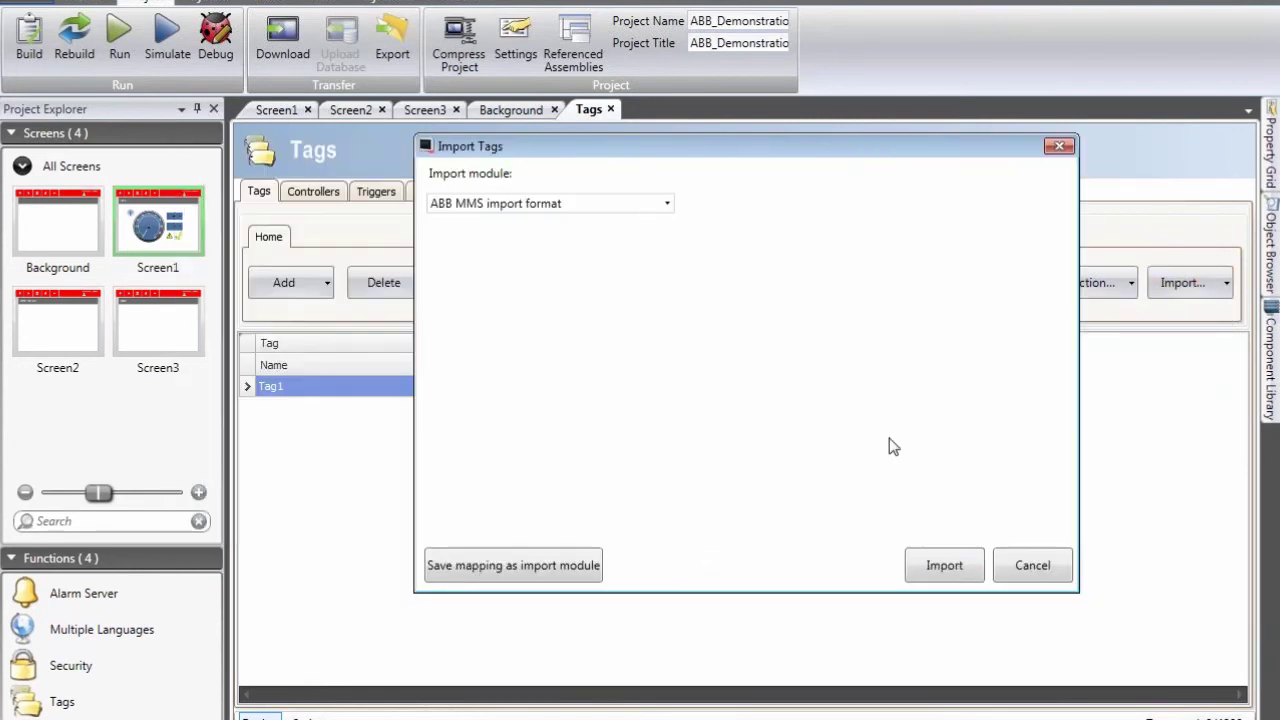
click(943, 565)
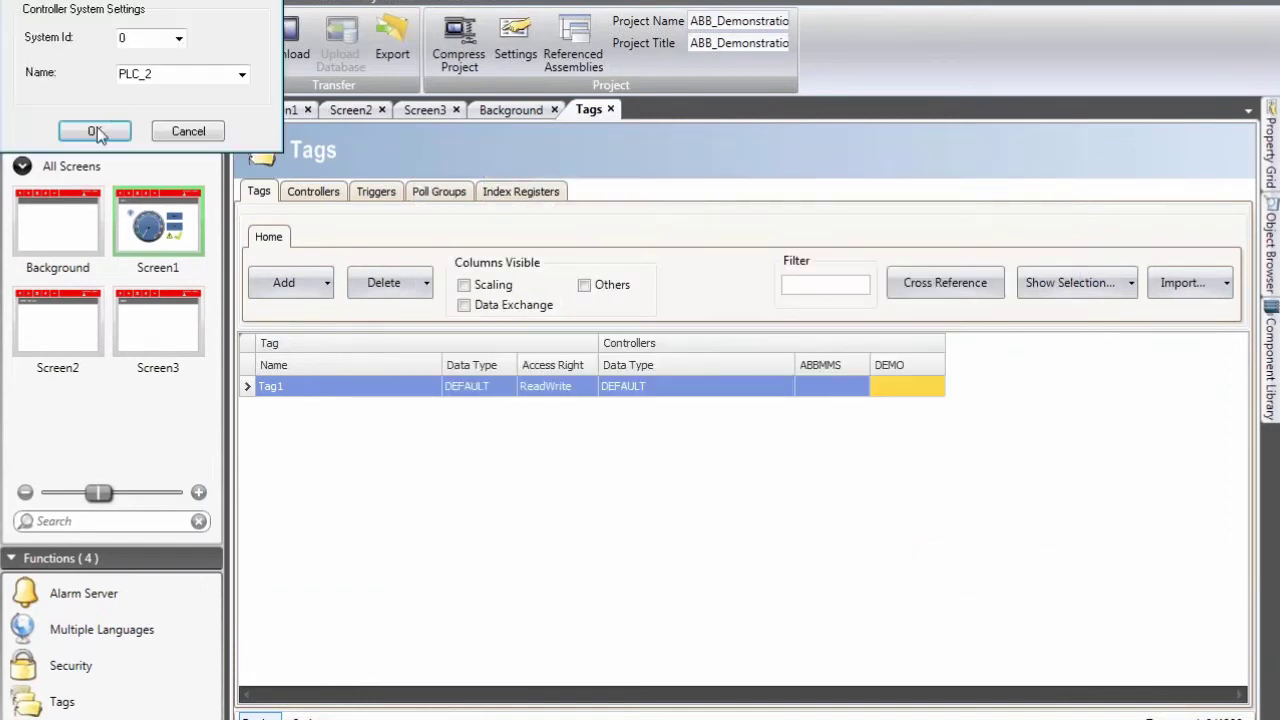
click(95, 131)
click(500, 212)
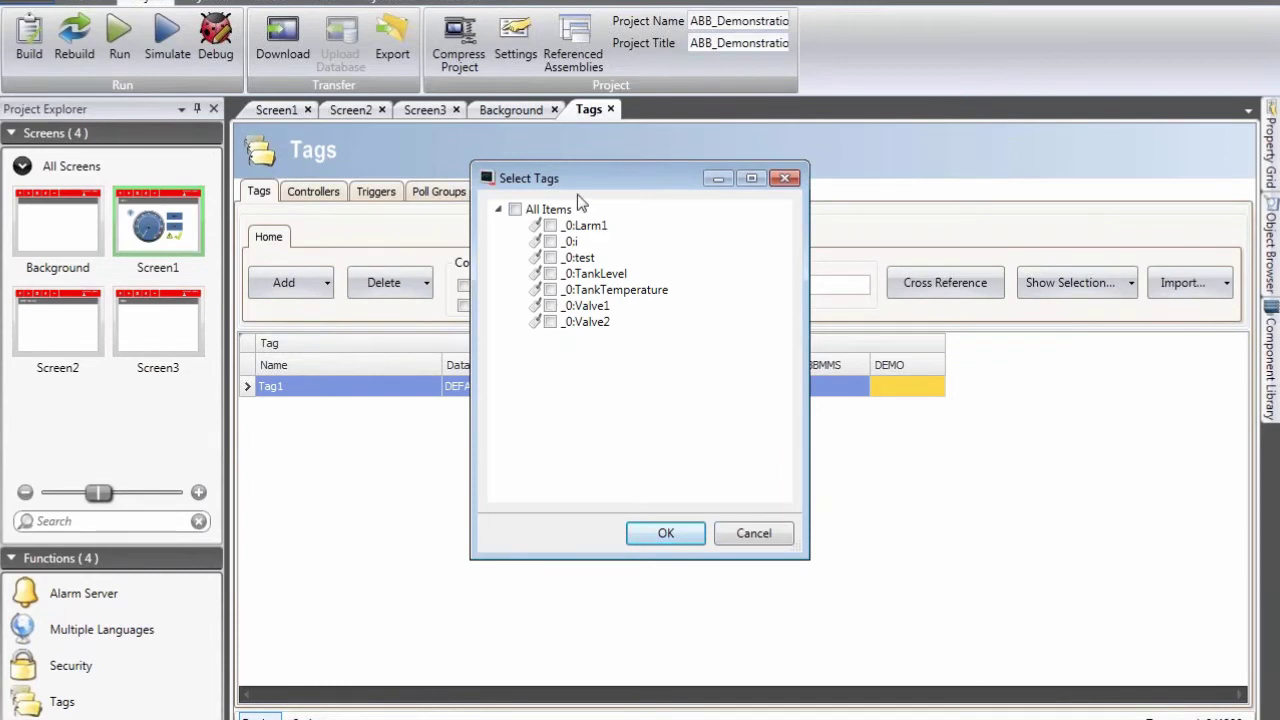
click(514, 210)
click(660, 535)
click(690, 452)
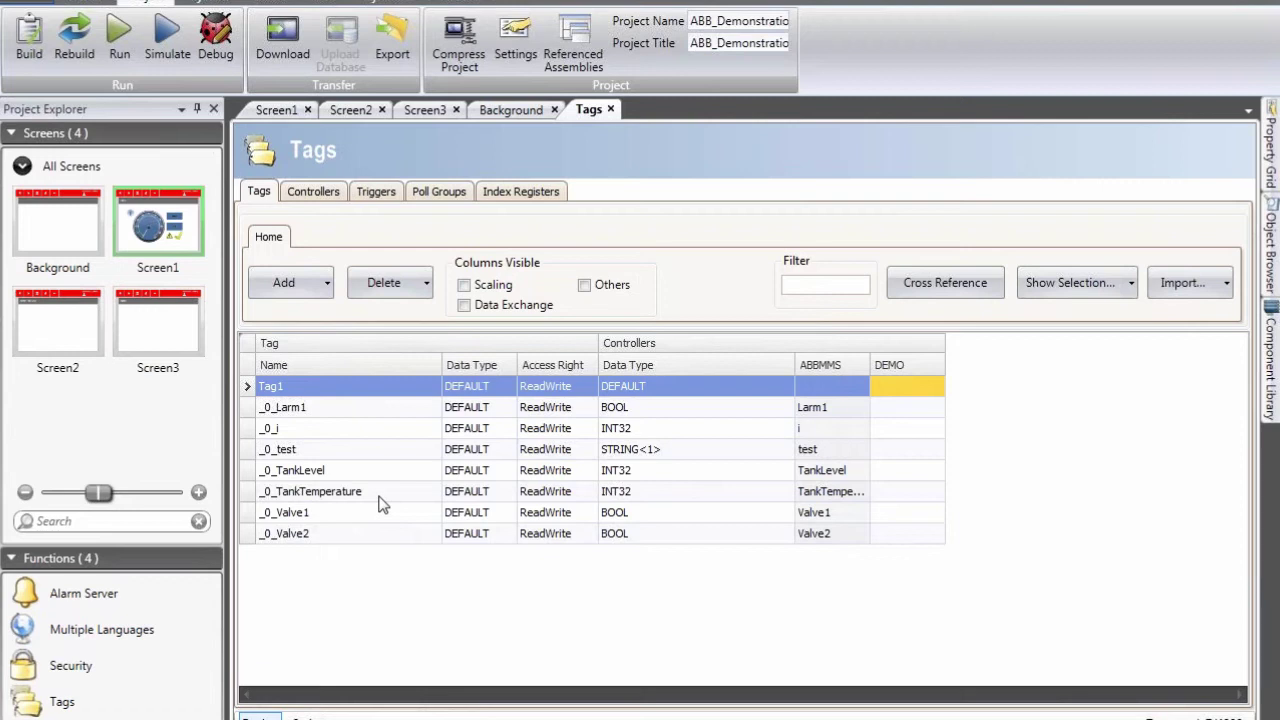
click(163, 240)
- Open Screen1 and delete the info icon, gauge and indicator group below its HOME header
double_click(163, 239)
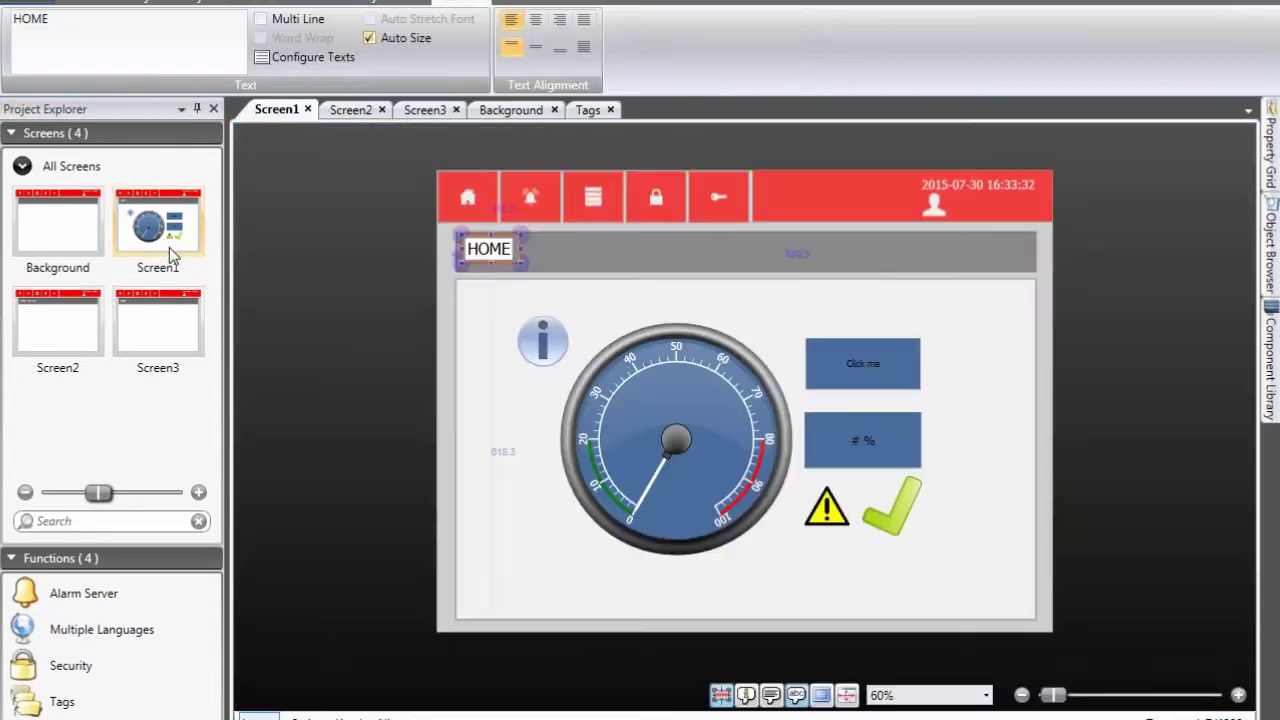
click(450, 307)
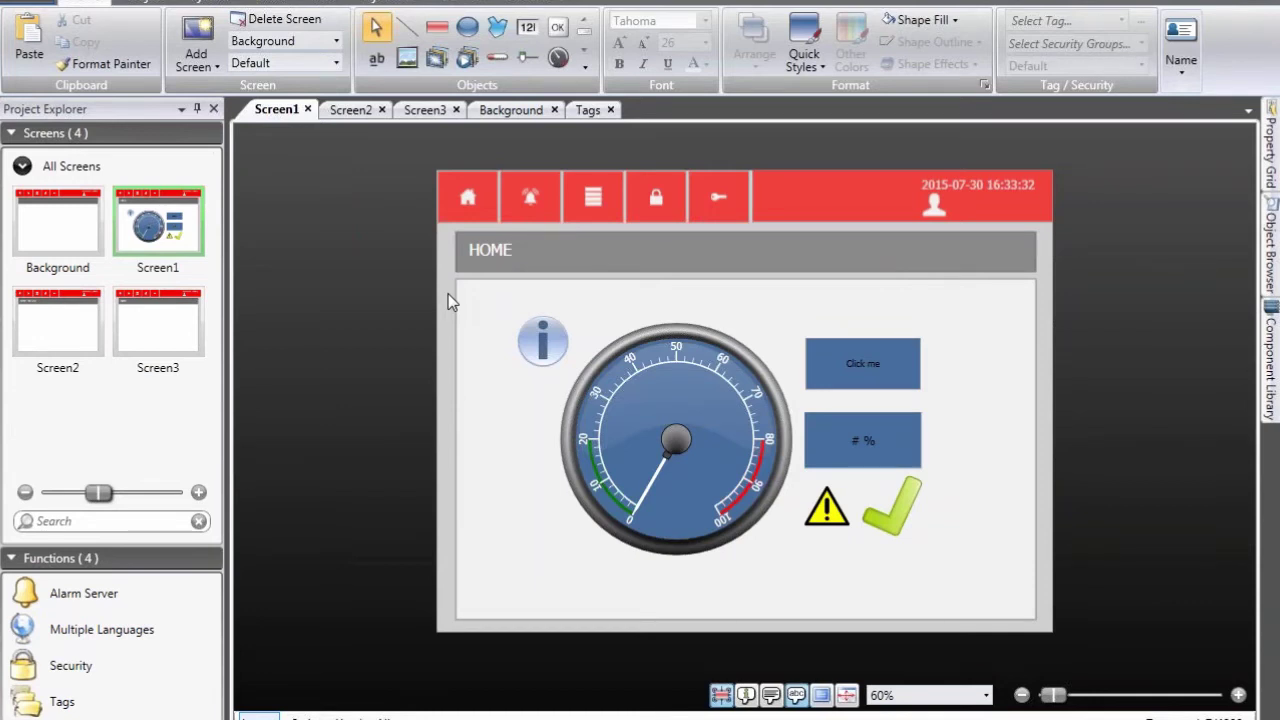
drag(448, 306, 1010, 566)
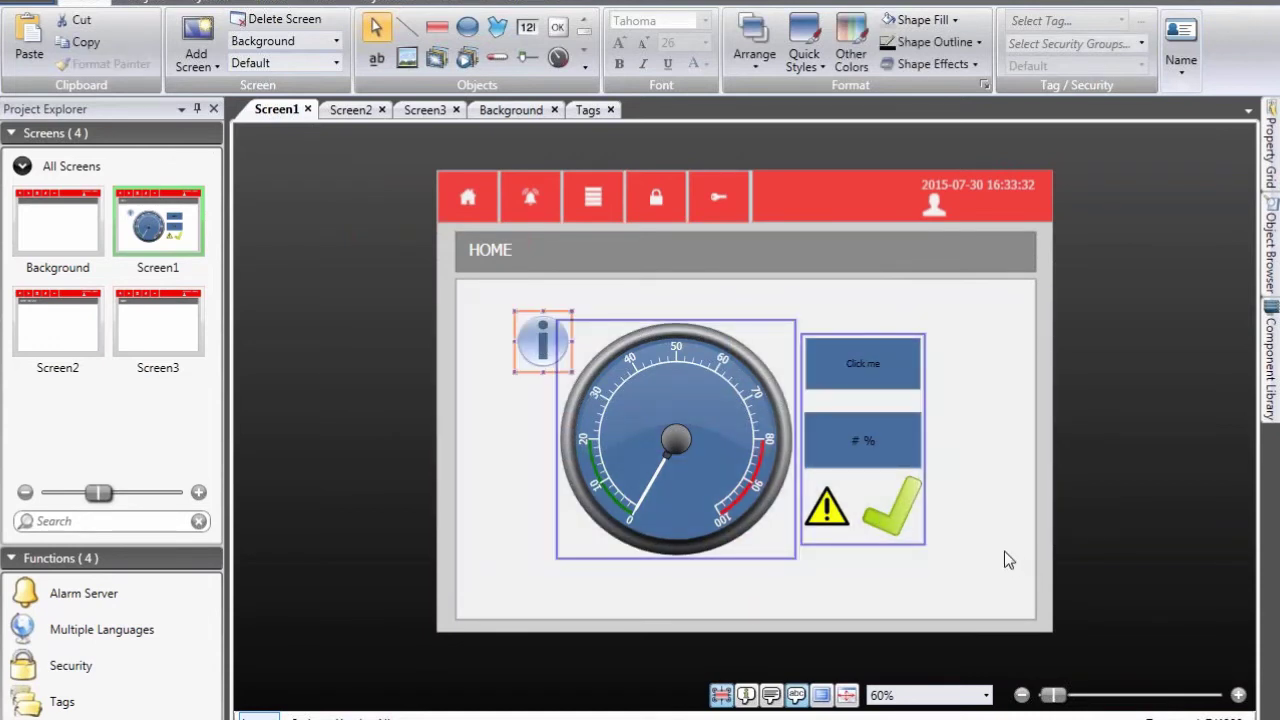
key(Delete)
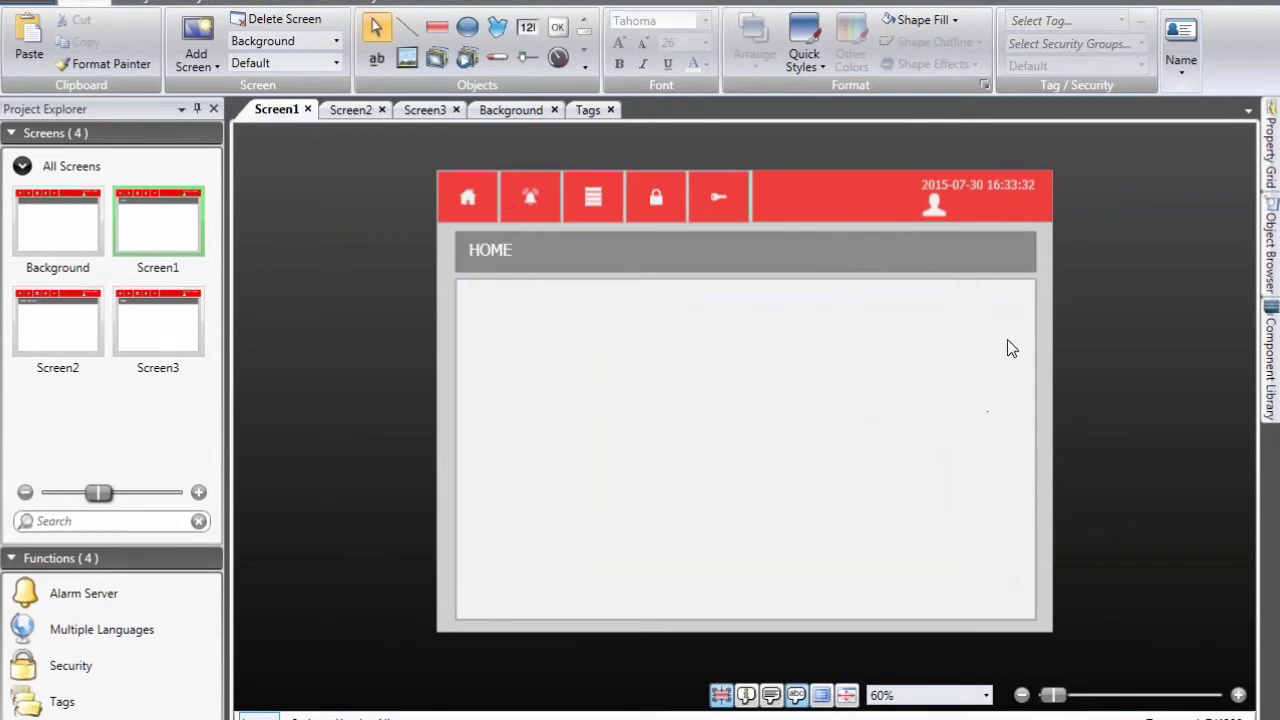
- Dock the component library and place joined horizontal and vertical pipes near Screen1's bottom
click(1270, 360)
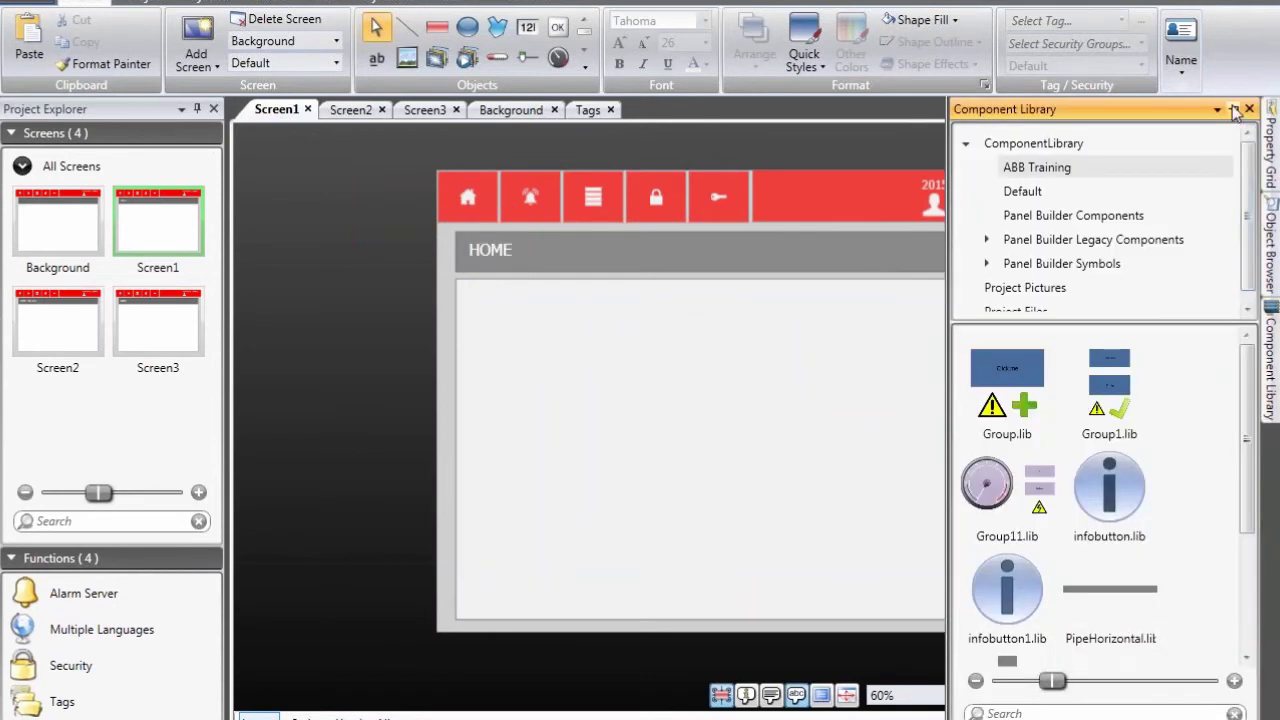
click(1234, 110)
drag(1268, 460, 1262, 560)
drag(1210, 397, 455, 564)
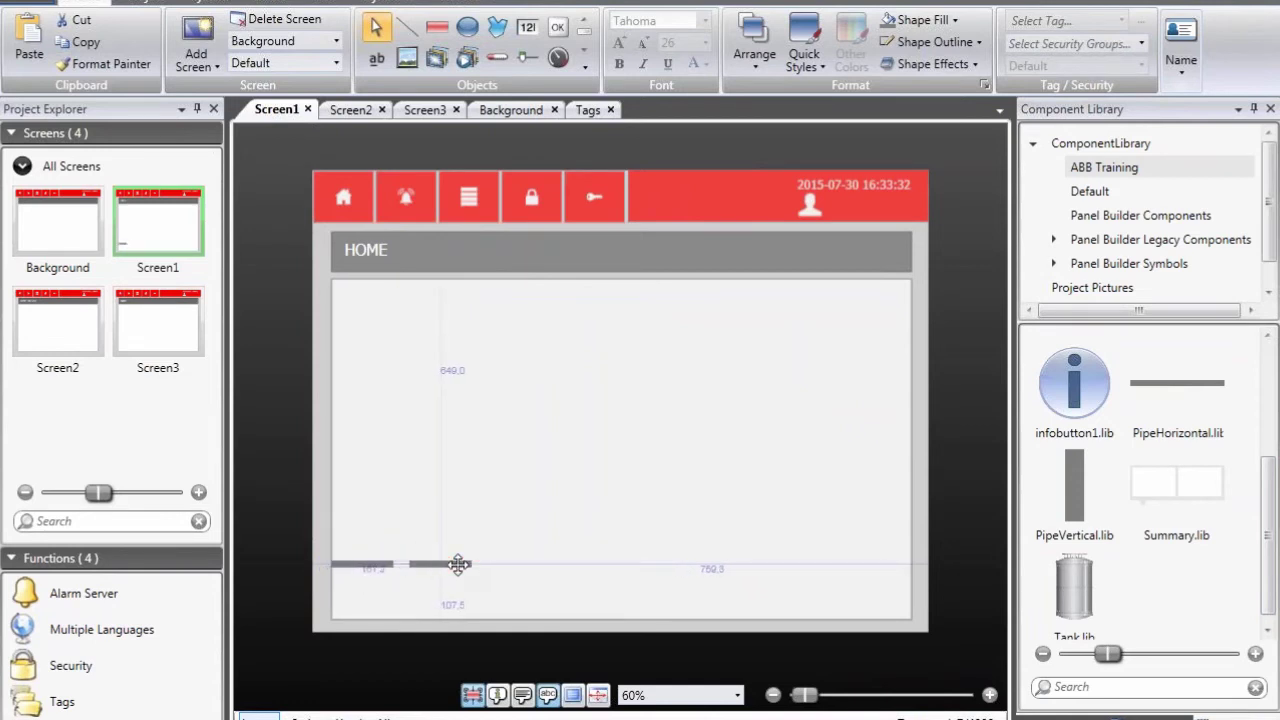
drag(1080, 555, 466, 557)
drag(1098, 596, 481, 402)
- Add a Summary panel above the tank and nudge it slightly left
drag(1272, 463, 1260, 600)
drag(1176, 468, 420, 297)
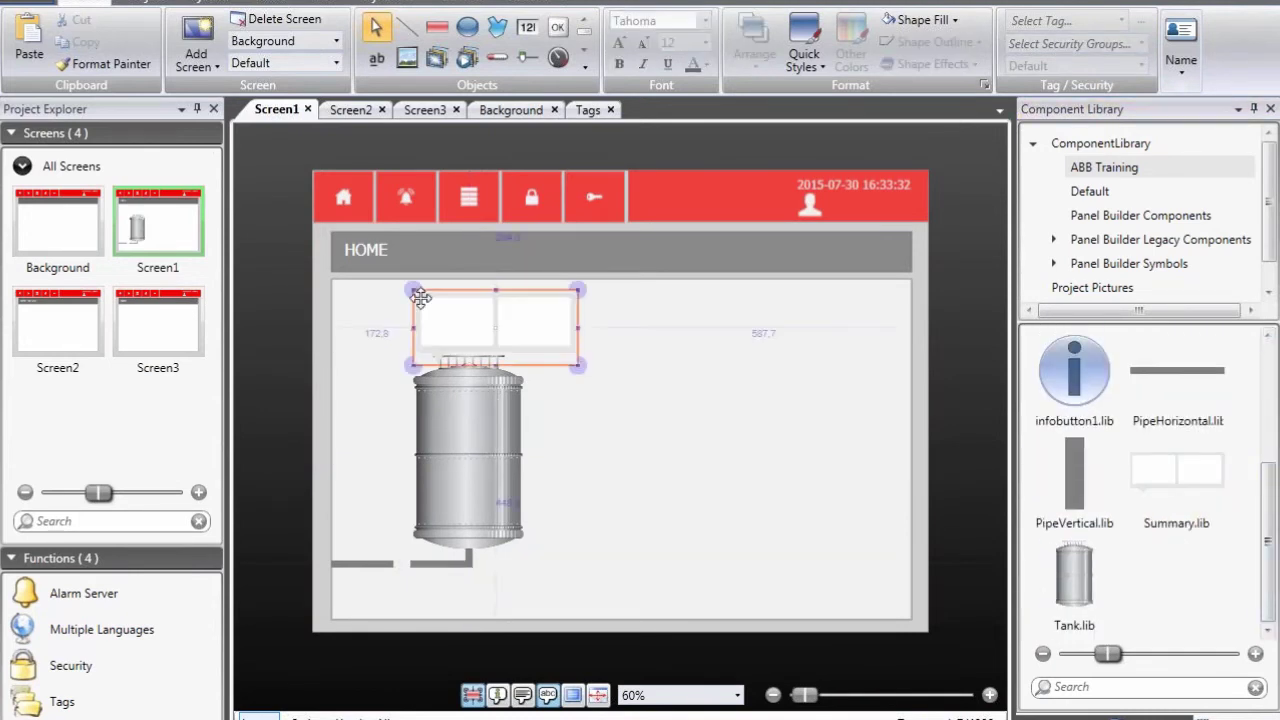
drag(537, 320, 510, 318)
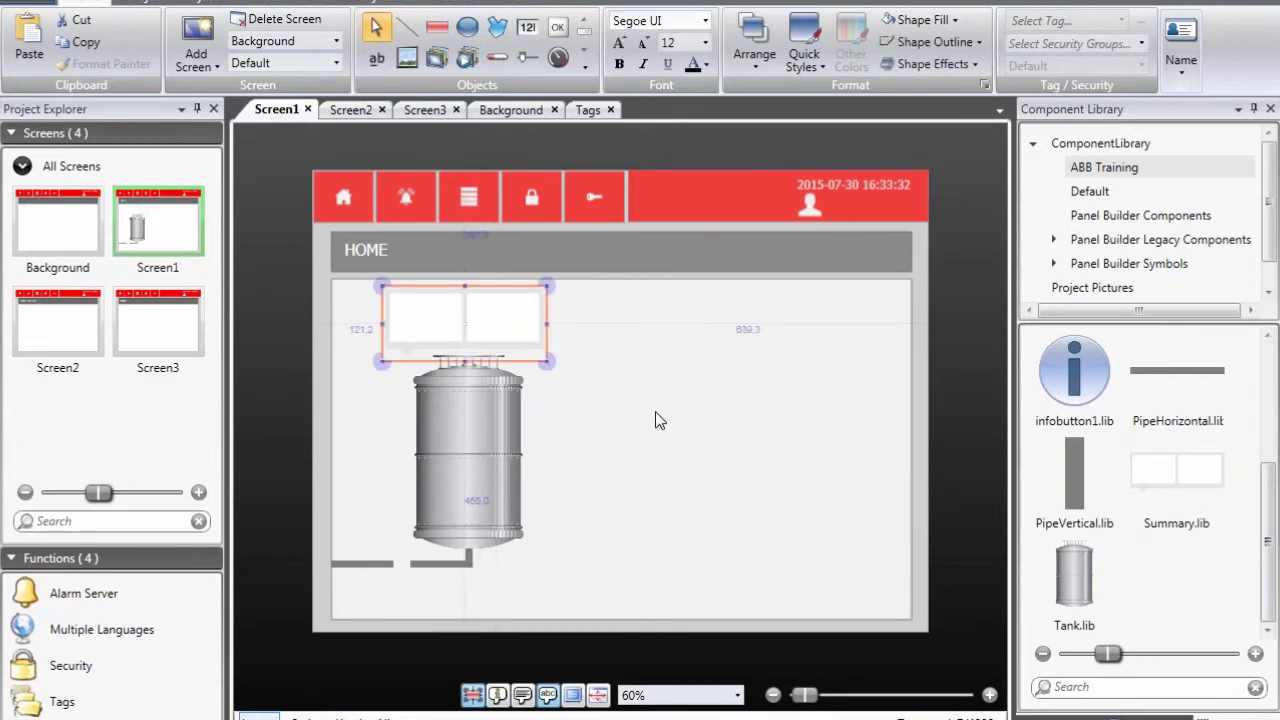
click(658, 411)
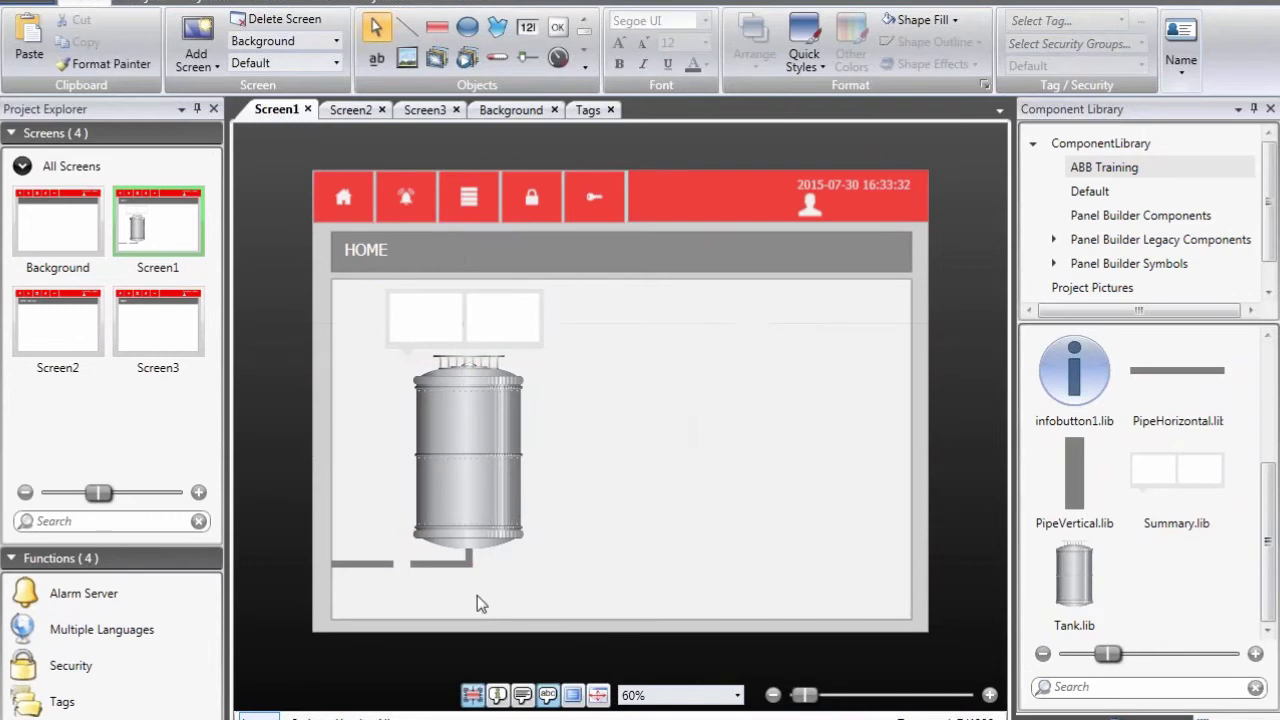
drag(486, 596, 313, 553)
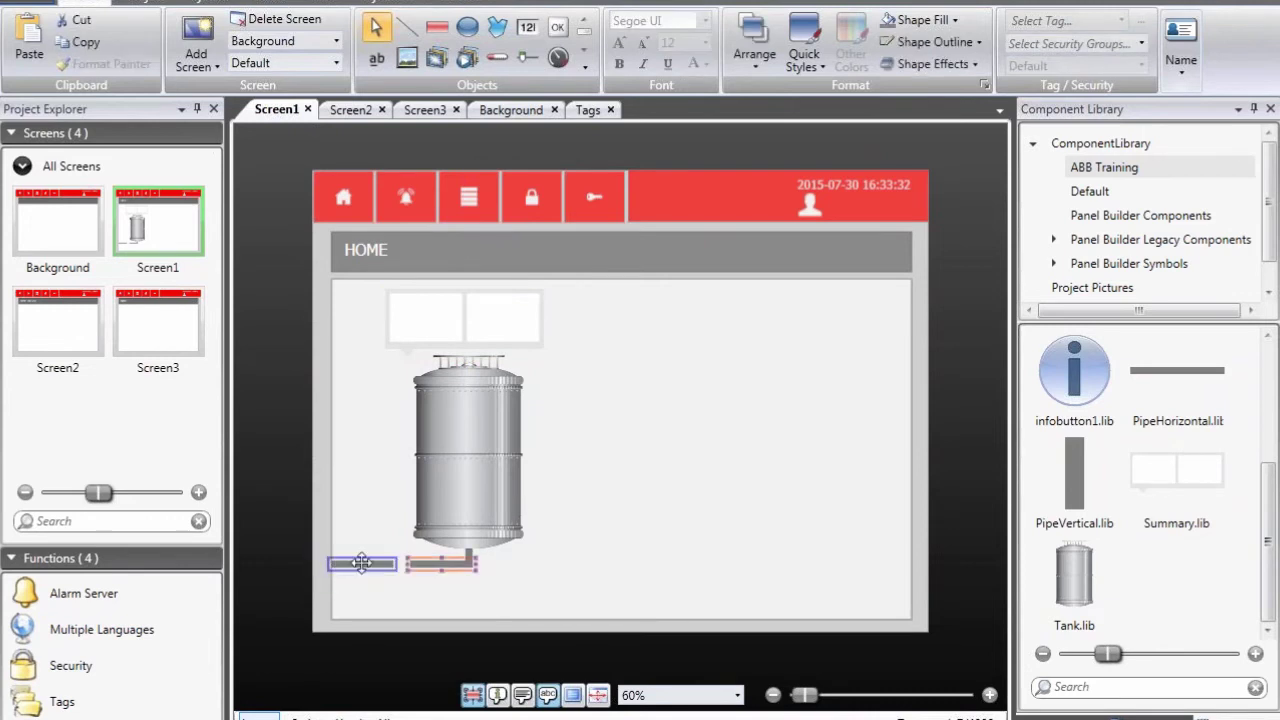
- Copy the two bottom pipe segments and place the copy extending right from the tank's side
right_click(361, 563)
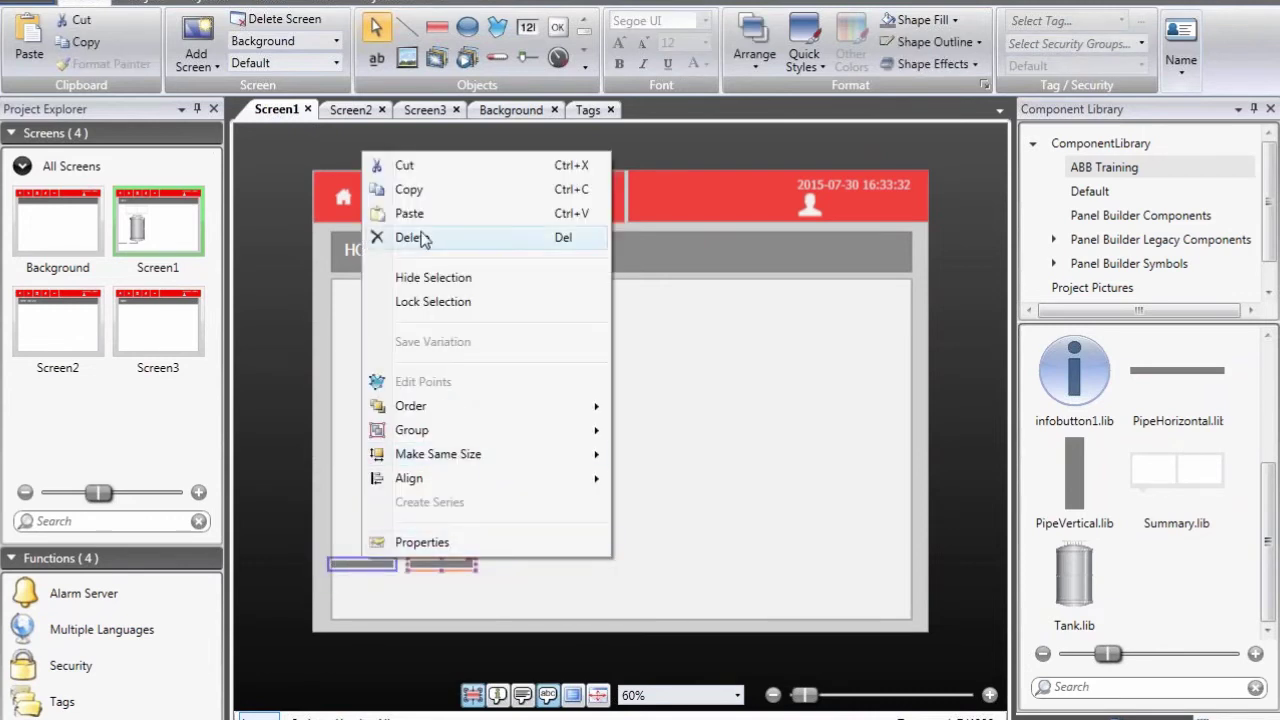
click(636, 438)
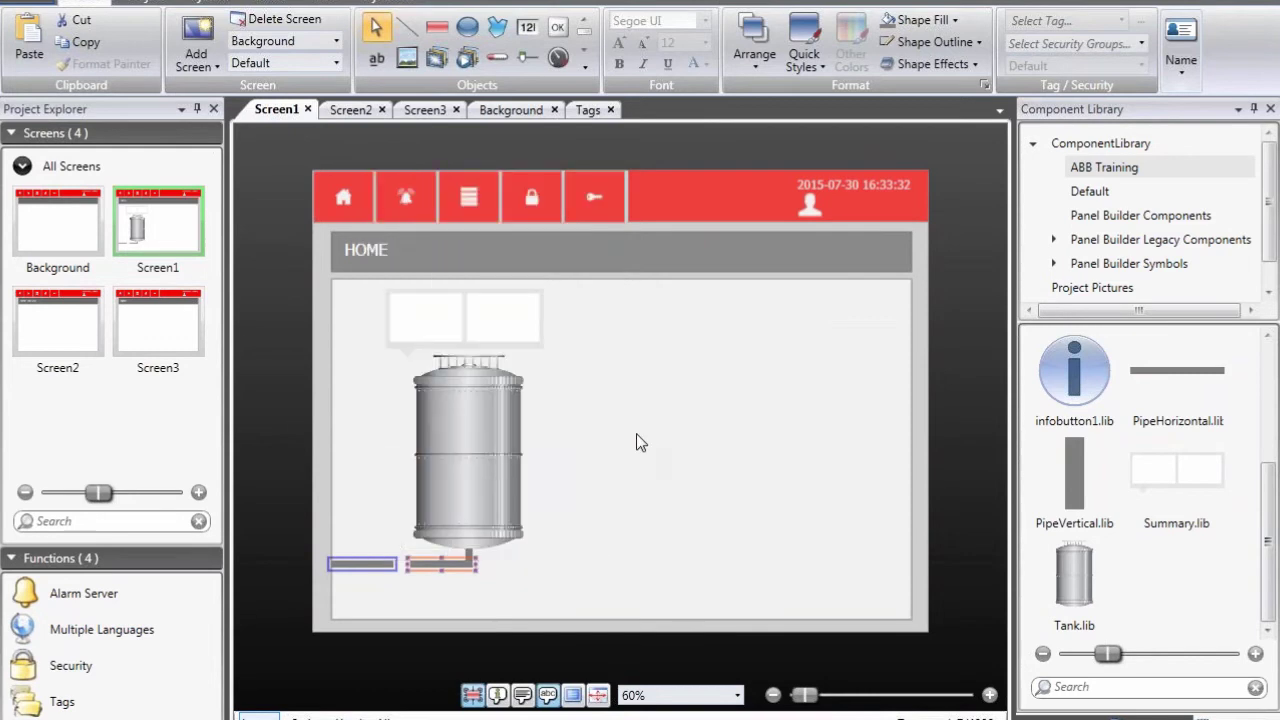
right_click(636, 433)
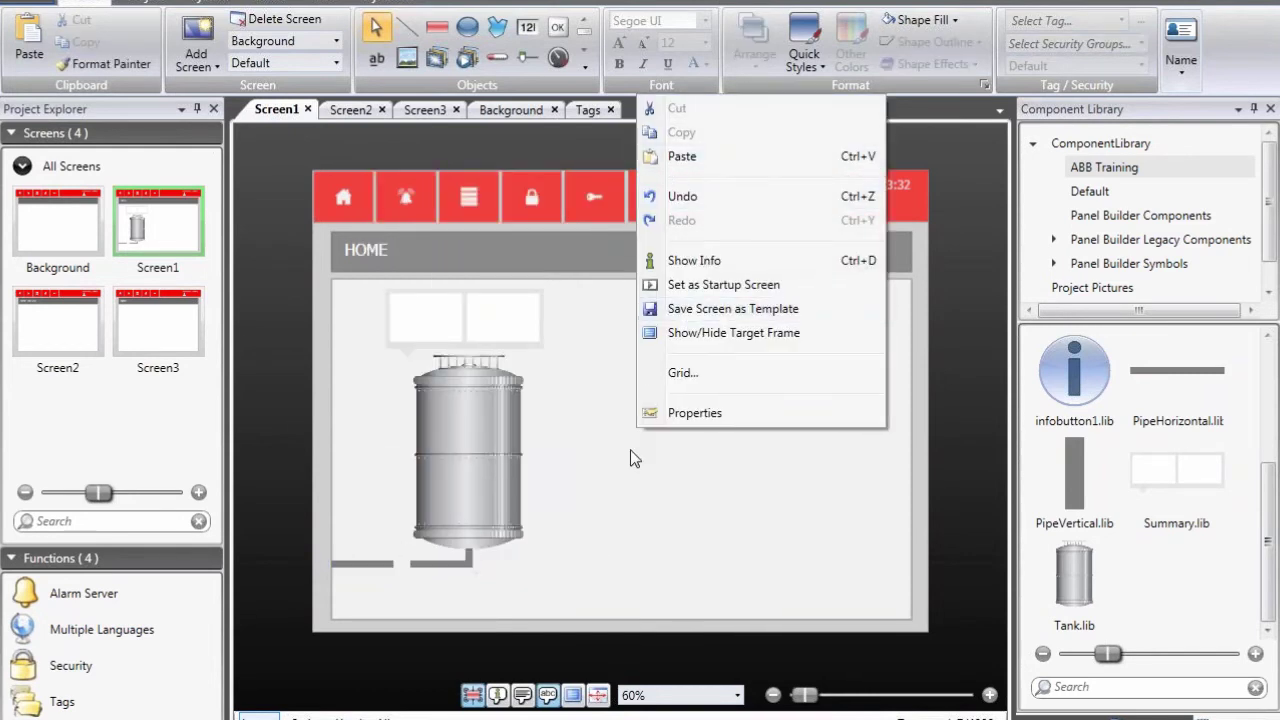
key(ctrl+v)
drag(455, 565, 910, 498)
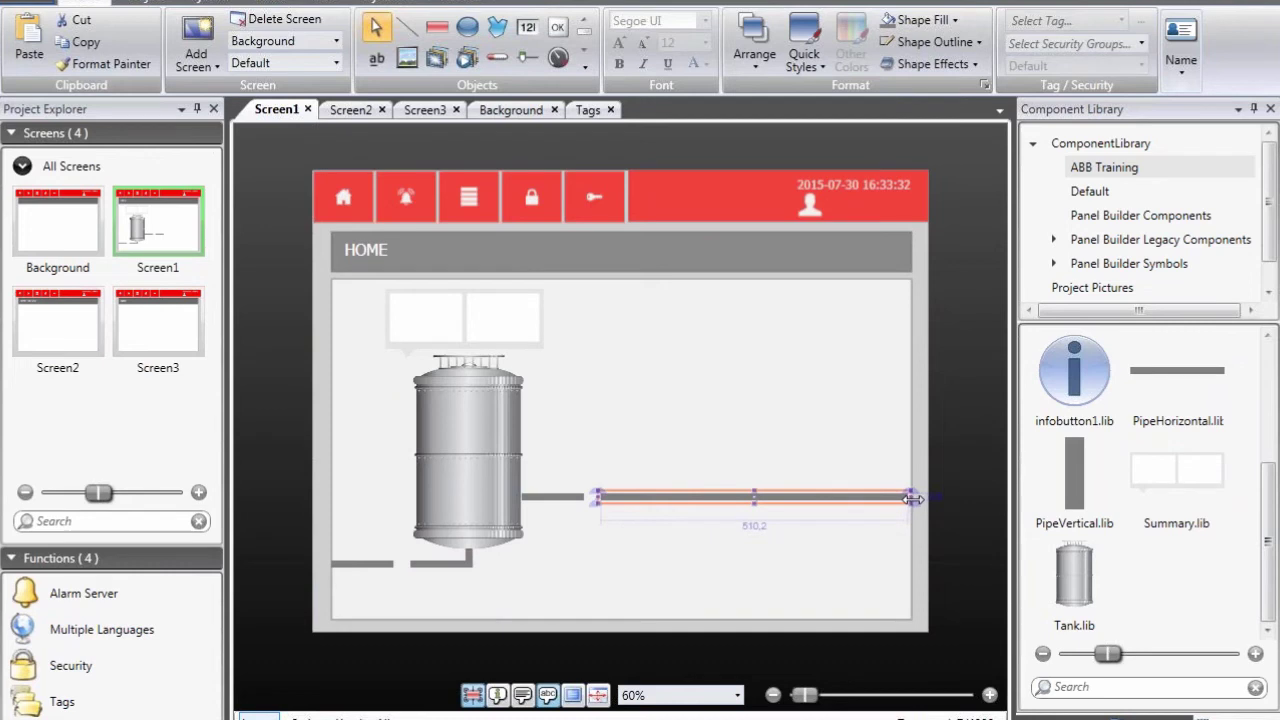
click(877, 572)
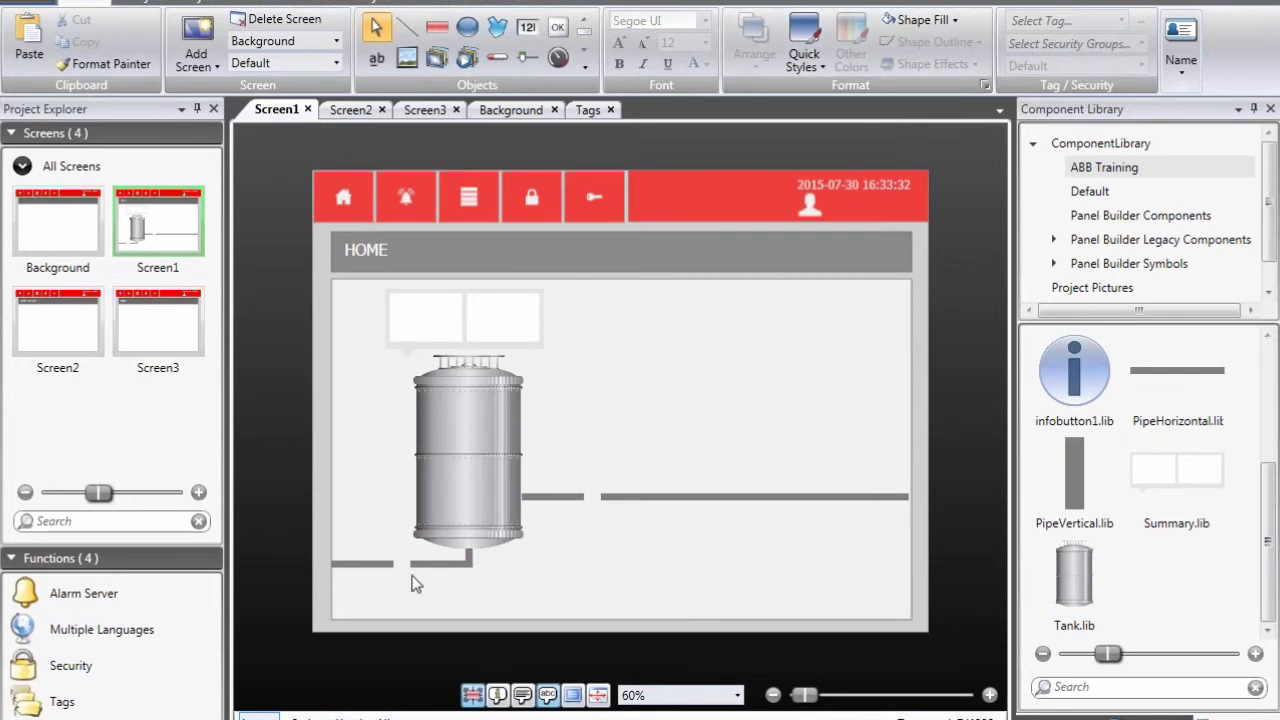
ctrl+scroll(394, 589, up, 4)
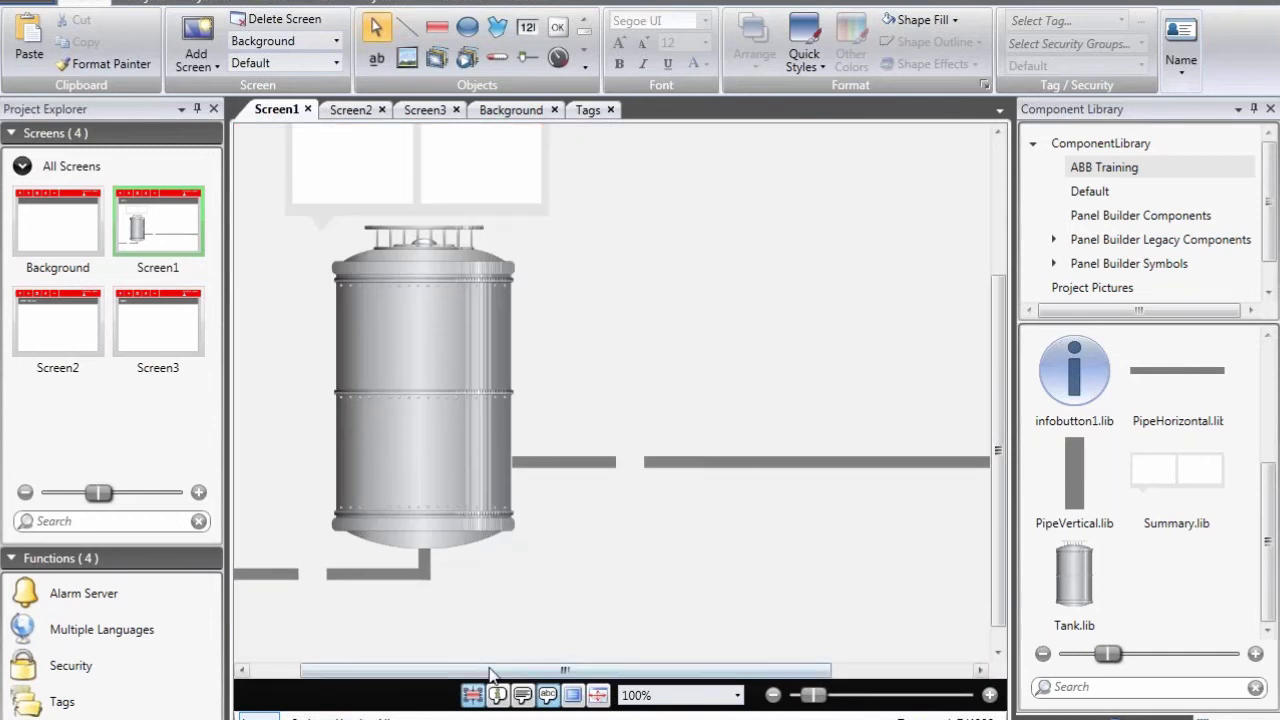
drag(490, 672, 443, 672)
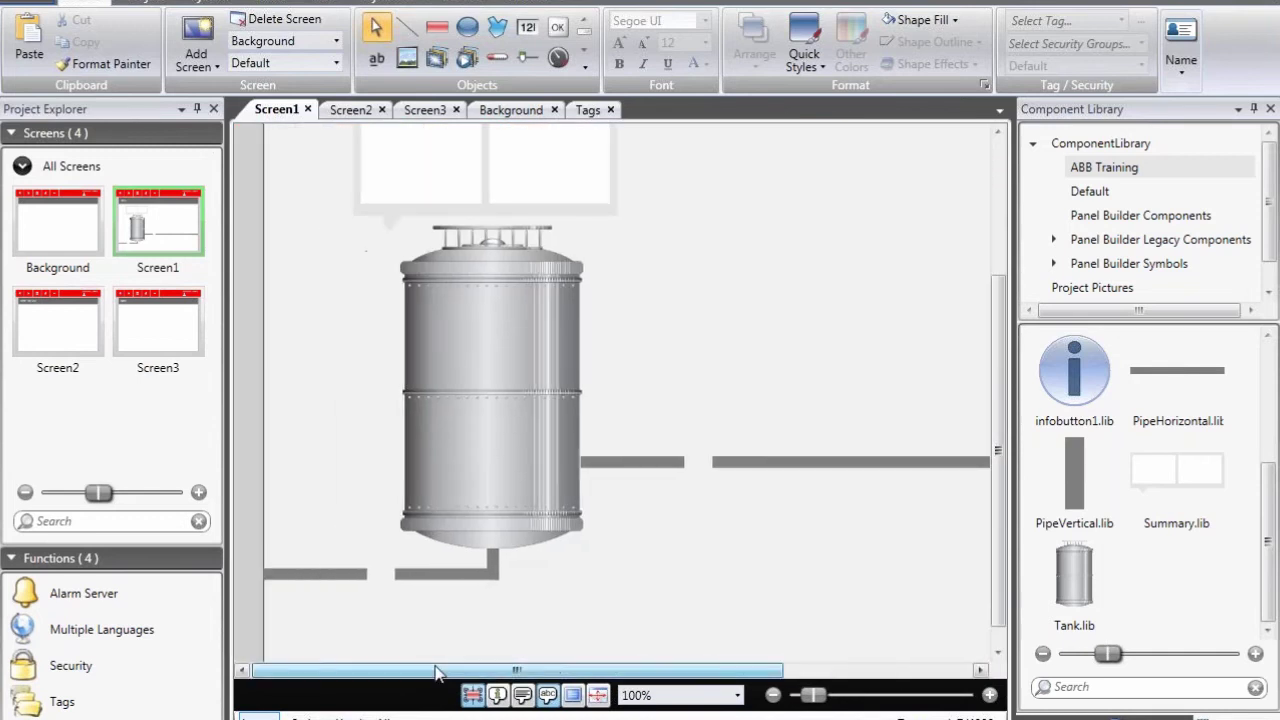
- Draw a multi picture over the bottom pipe, linked to _0_Valve2, with states for values 0 and 1
click(437, 60)
drag(350, 553, 415, 590)
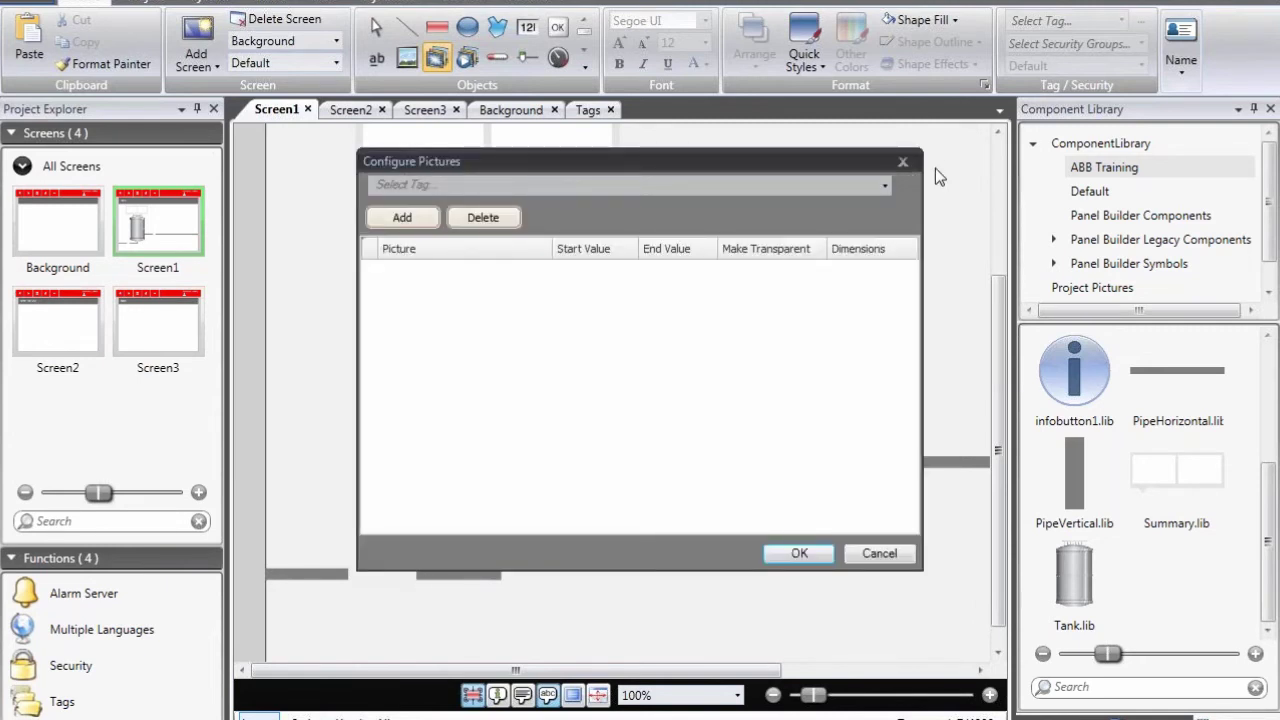
click(852, 182)
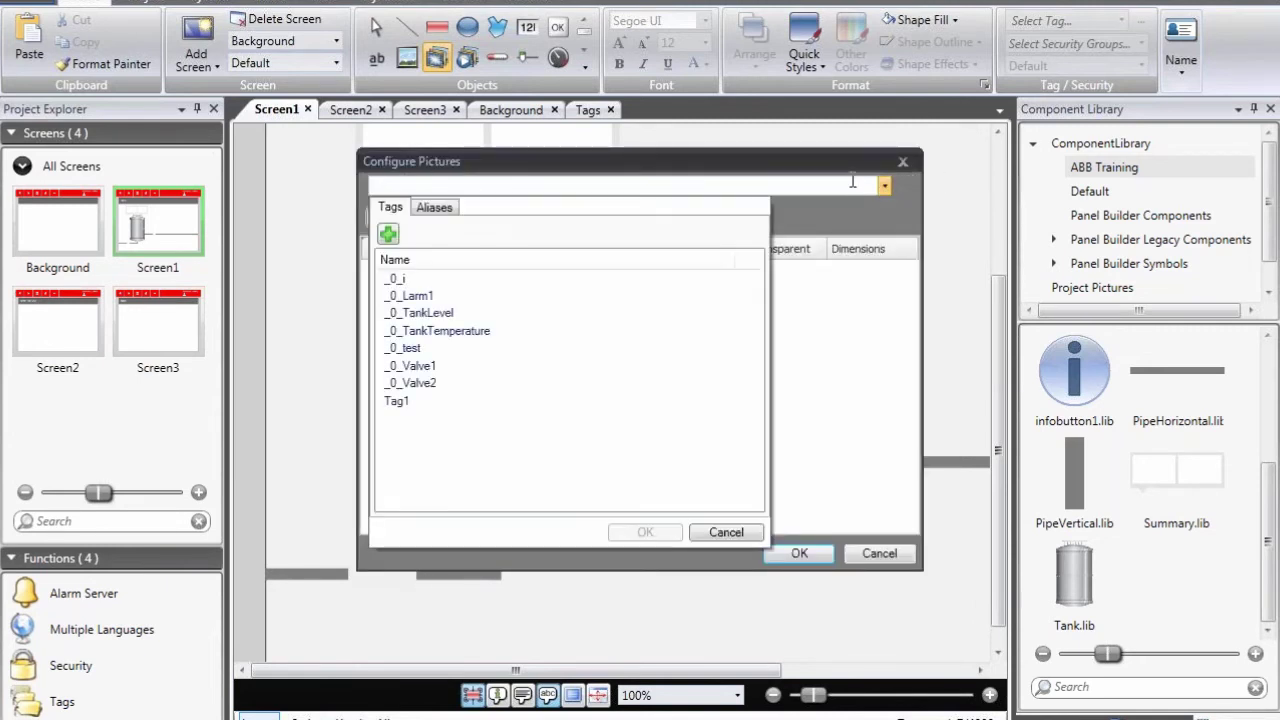
double_click(424, 388)
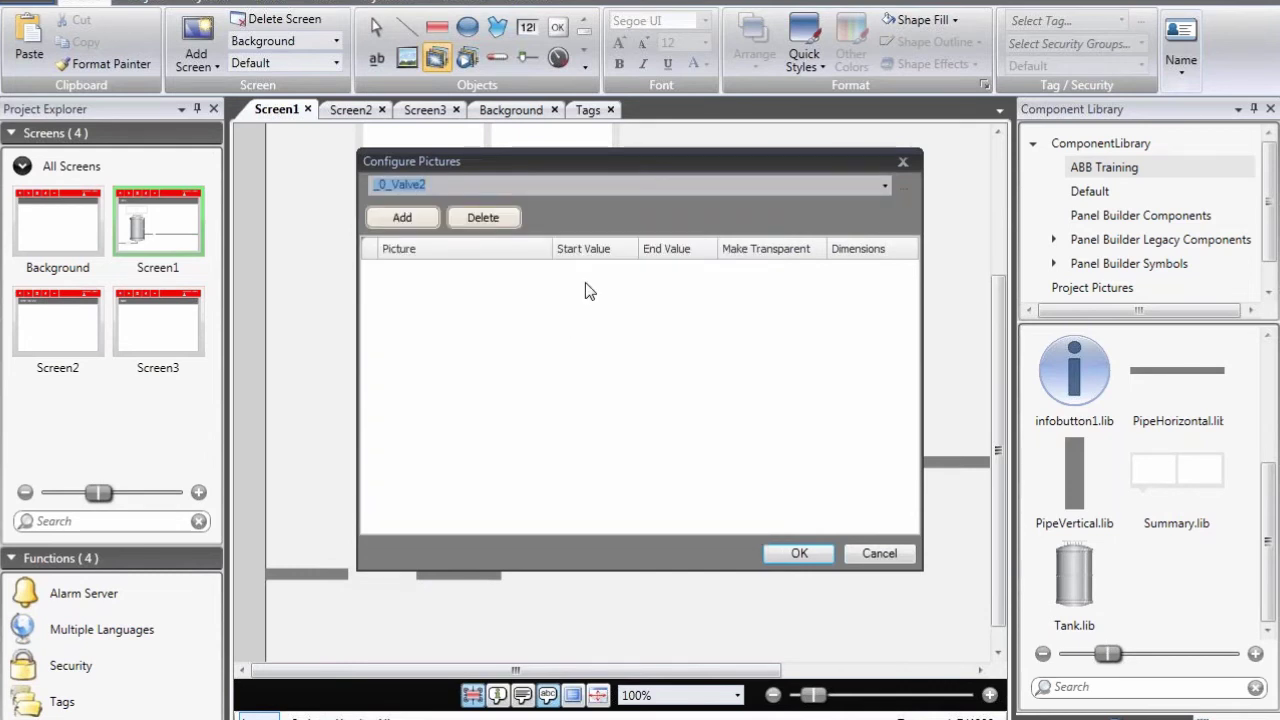
click(401, 217)
click(401, 217)
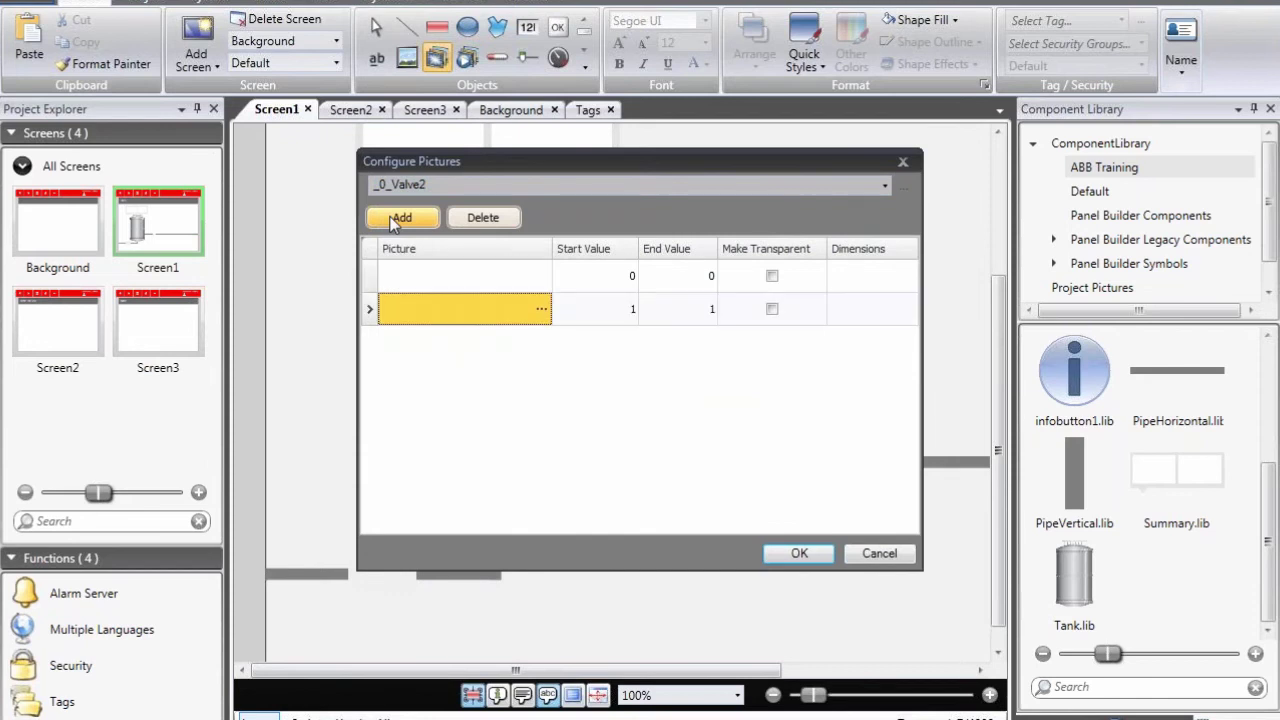
- Assign valve_off.png to value 0 and valve_on.png to value 1, then confirm
click(543, 276)
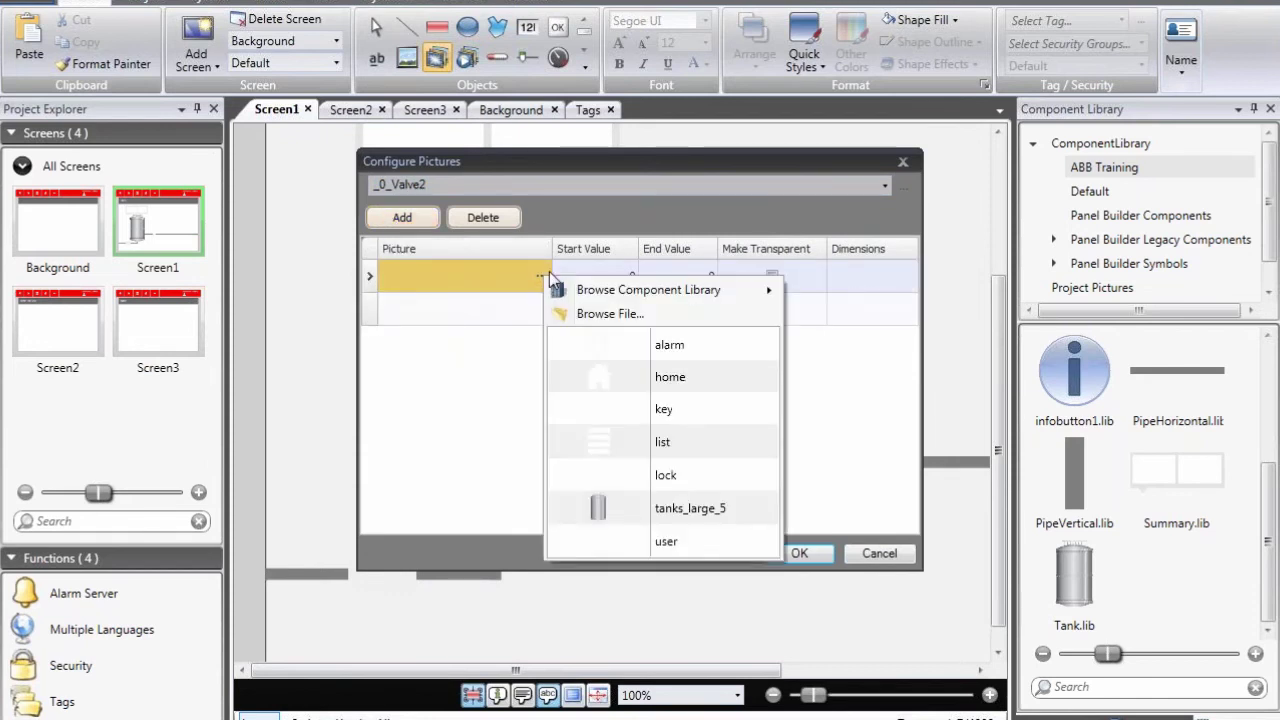
click(603, 314)
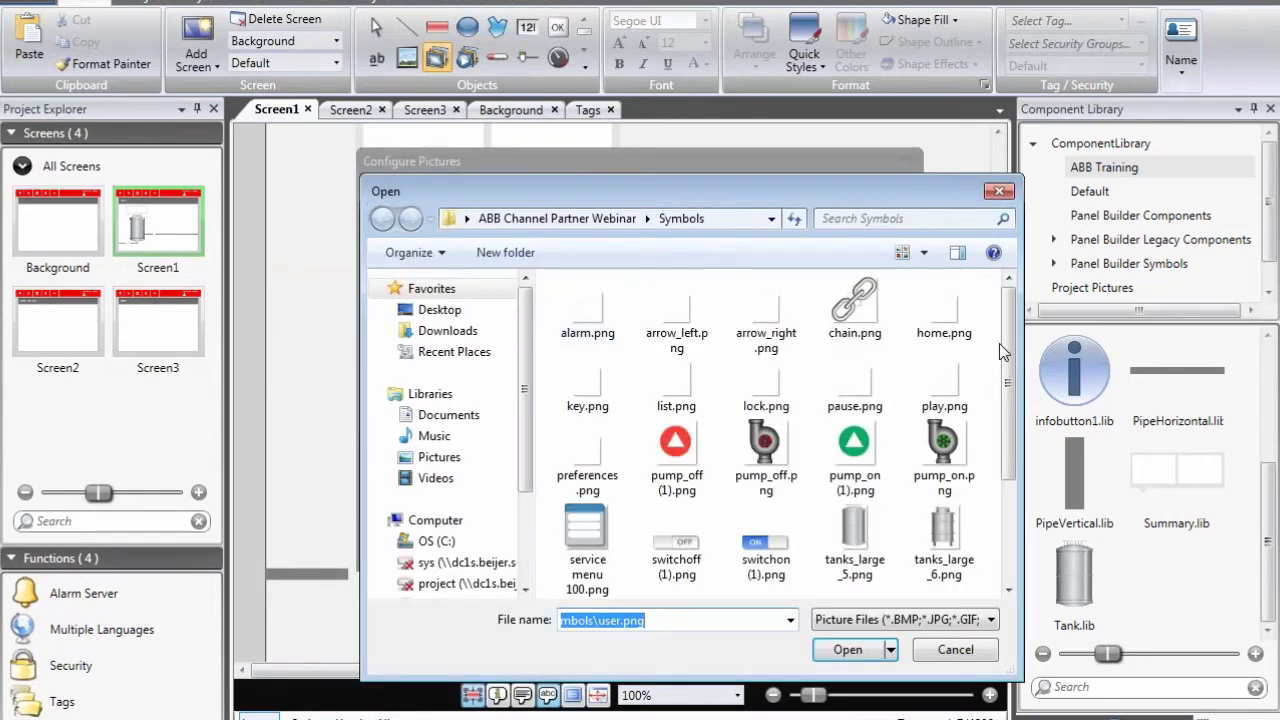
scroll(1004, 350, down, 3)
click(866, 478)
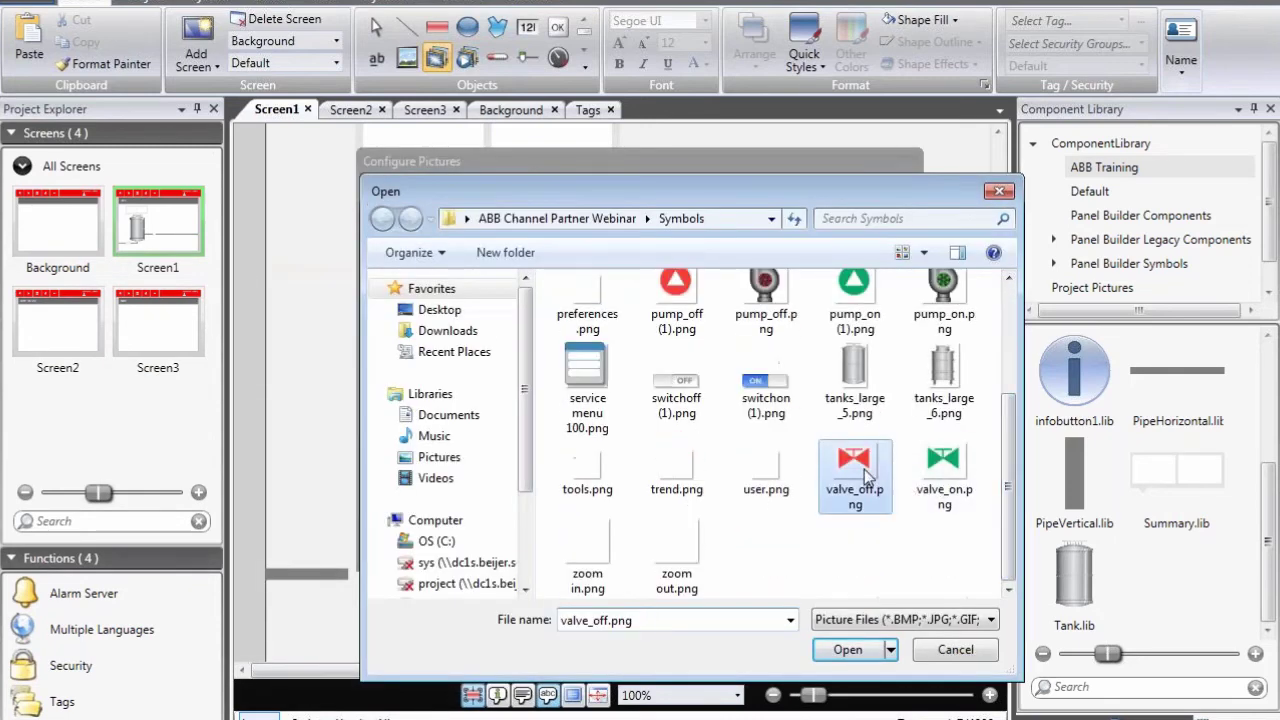
double_click(866, 478)
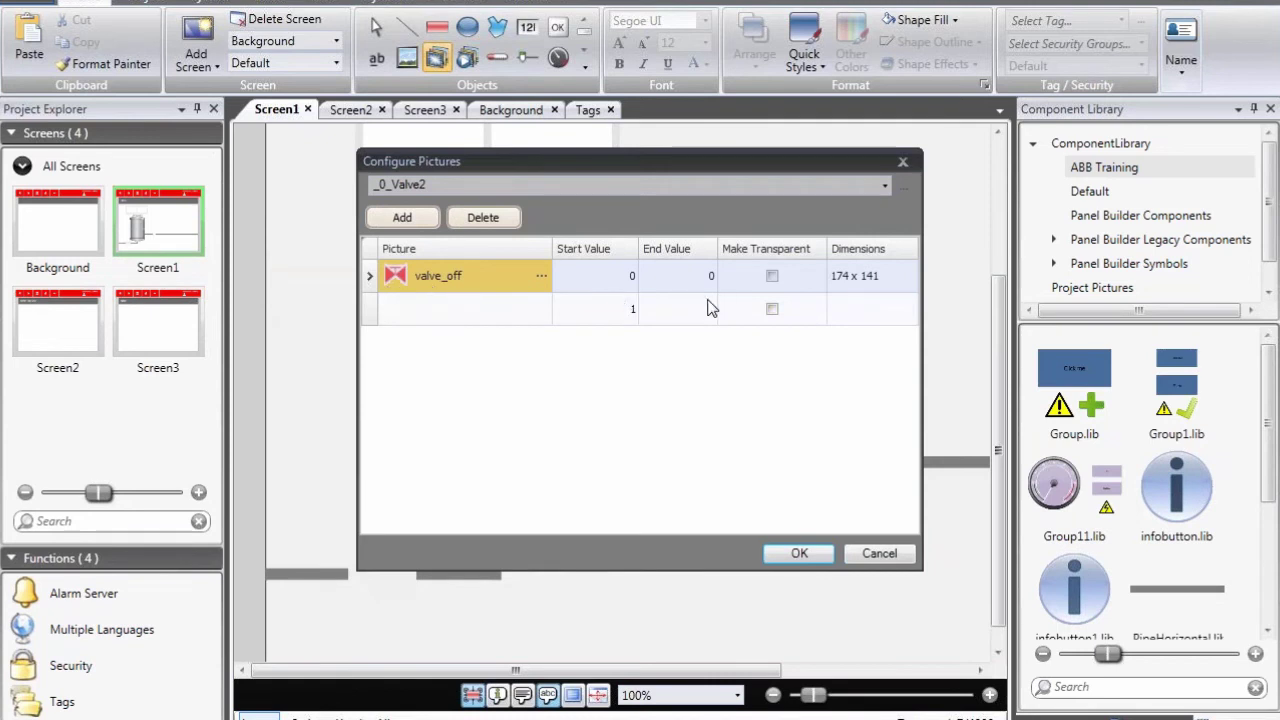
click(539, 311)
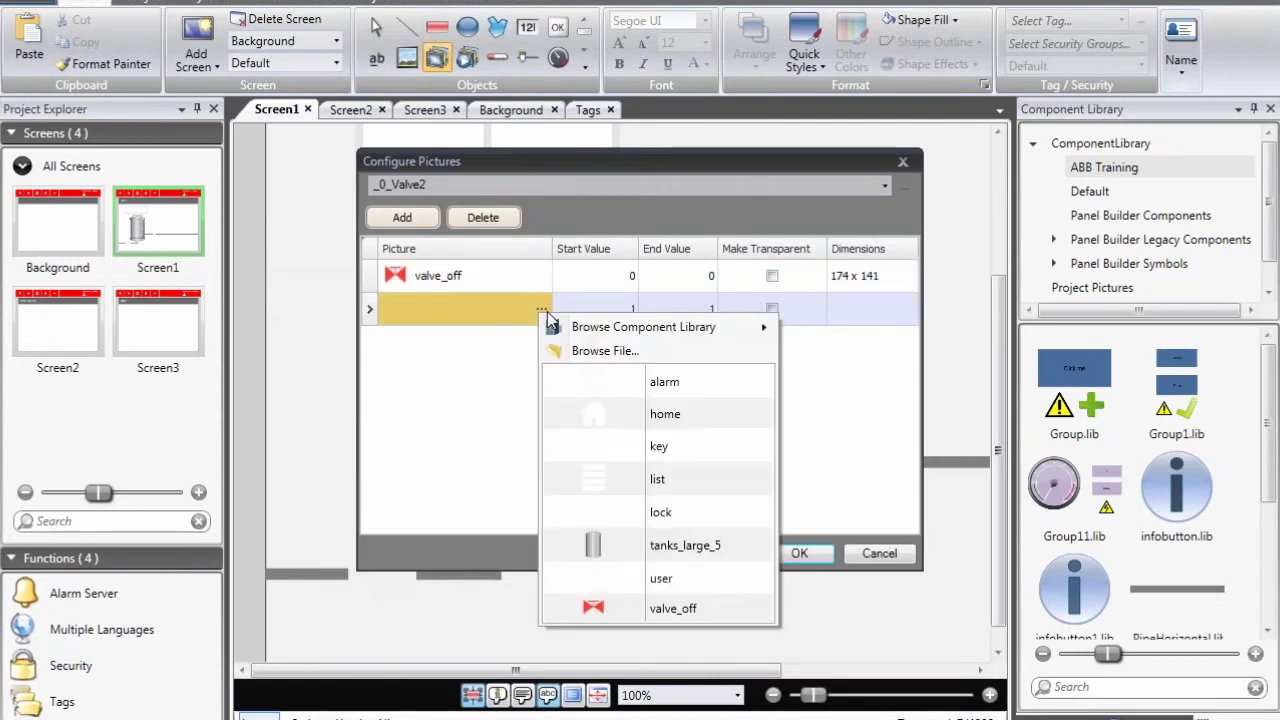
click(586, 352)
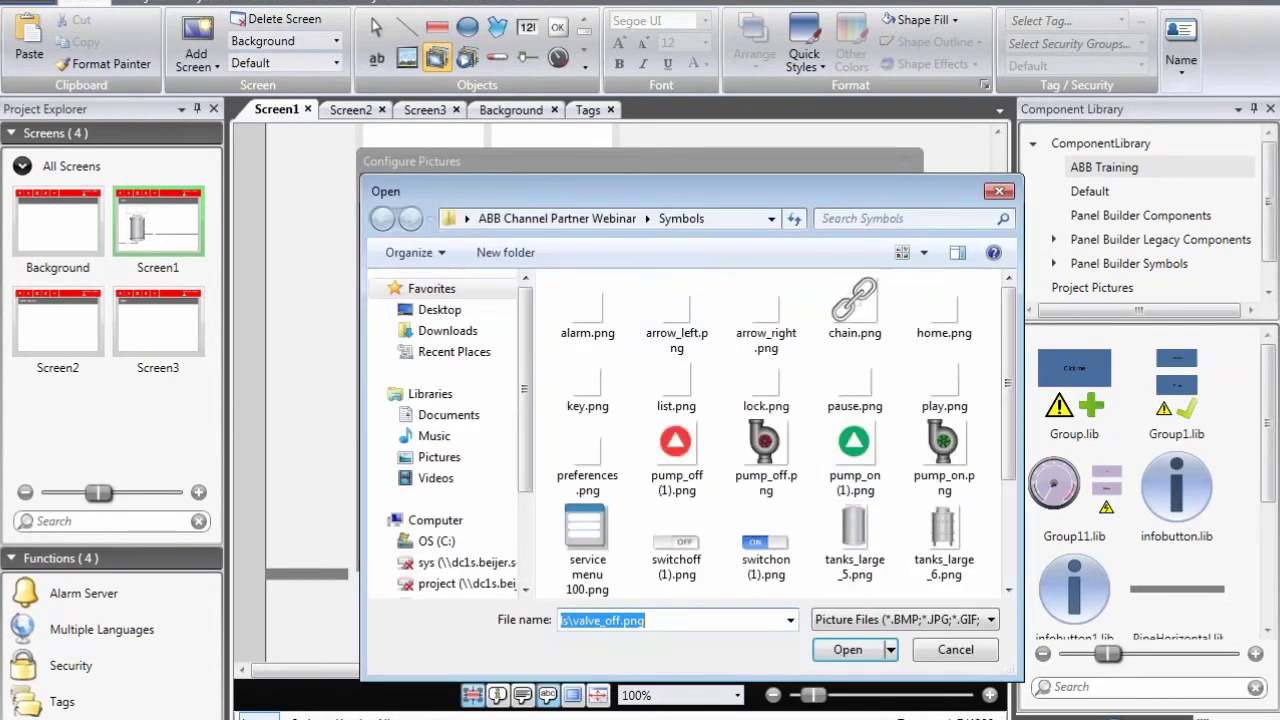
scroll(900, 470, down, 3)
double_click(944, 468)
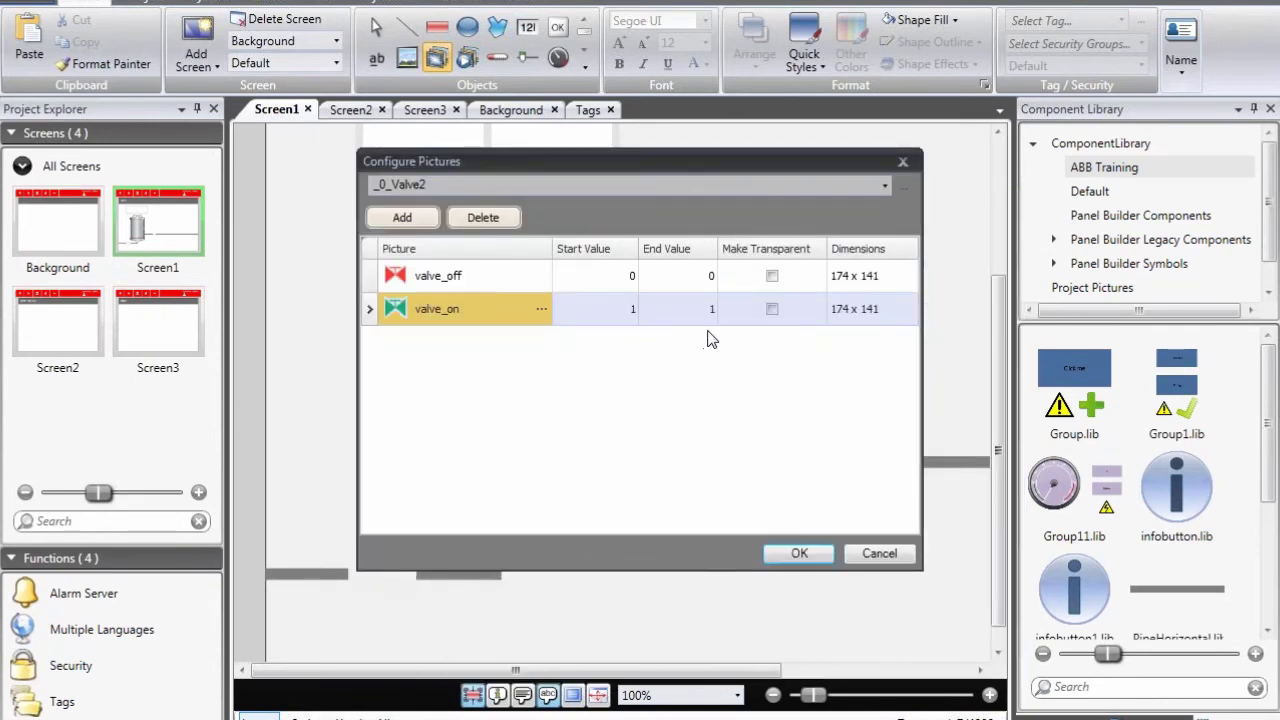
click(800, 552)
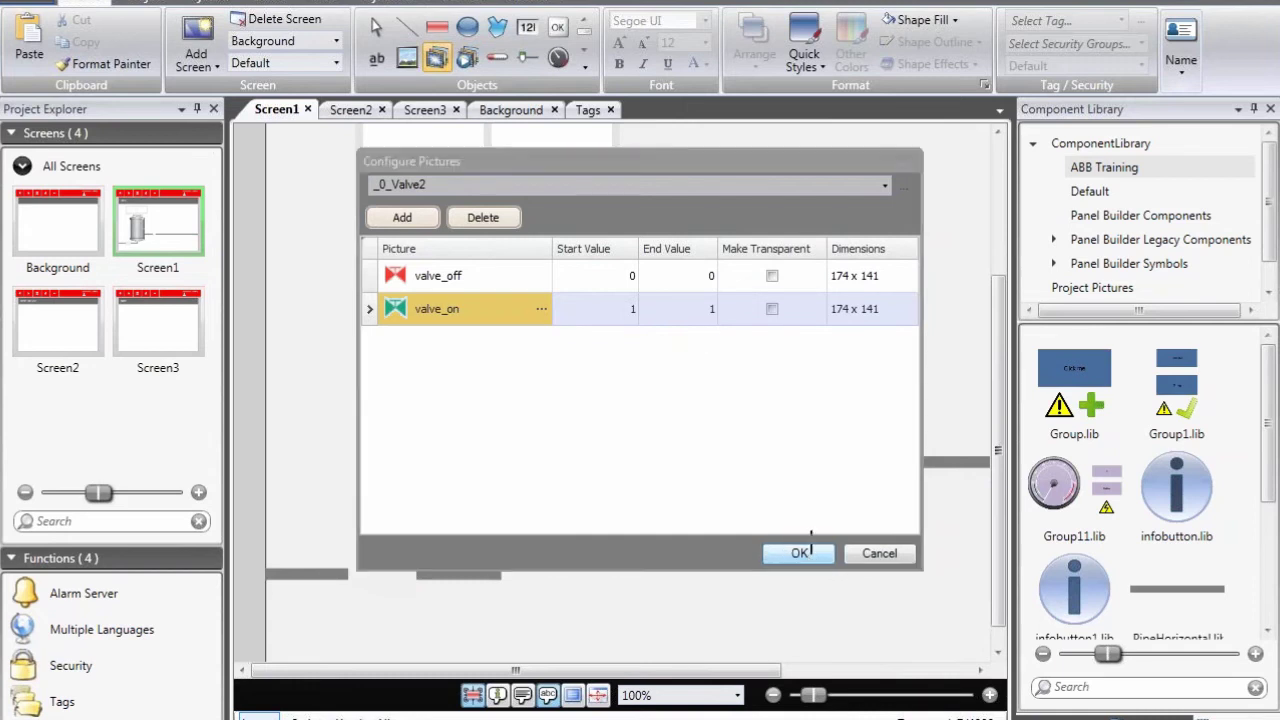
- Nudge the valve along the lower pipe and set its Mouse Down action to Toggle Tag
drag(396, 571, 392, 572)
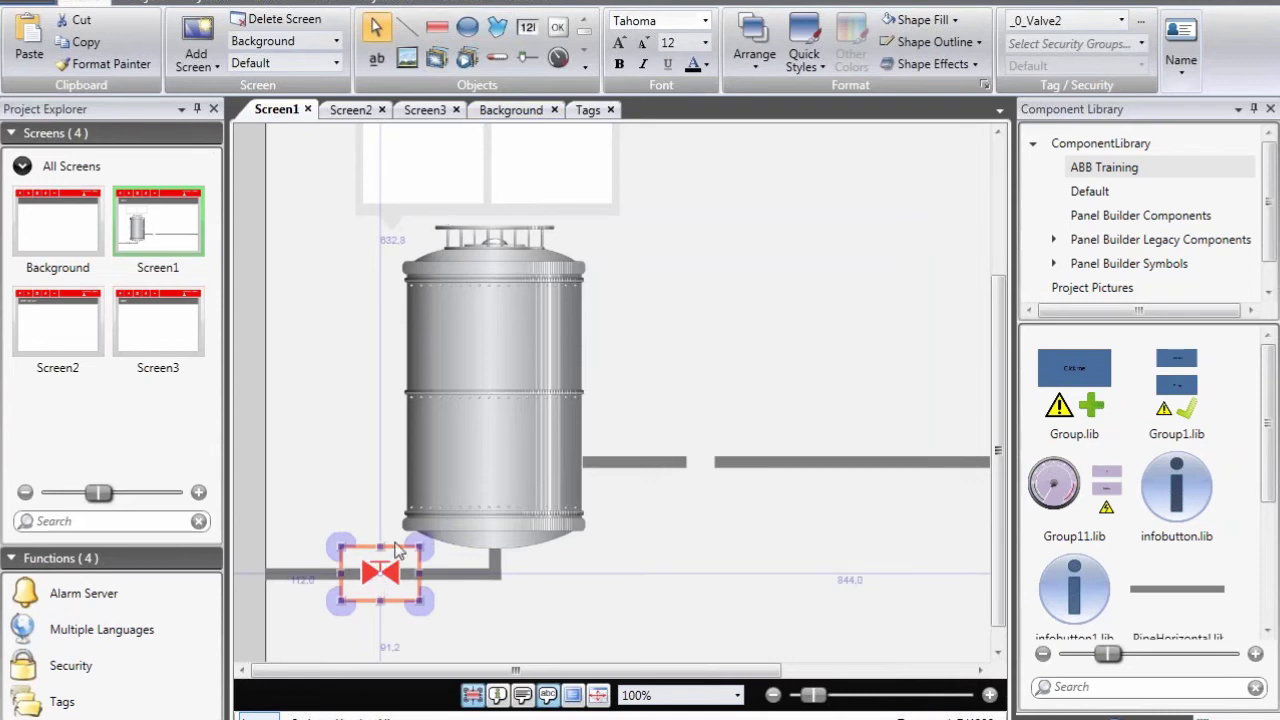
scroll(363, 614, up, 3)
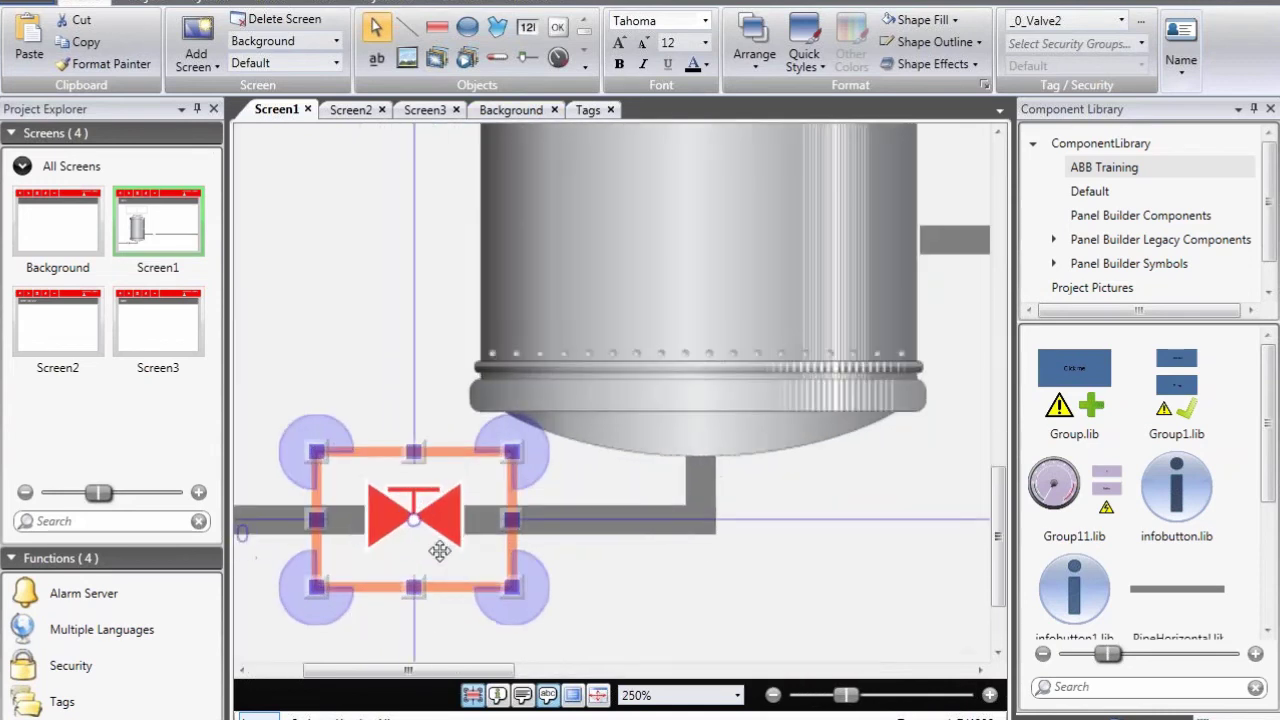
click(545, 3)
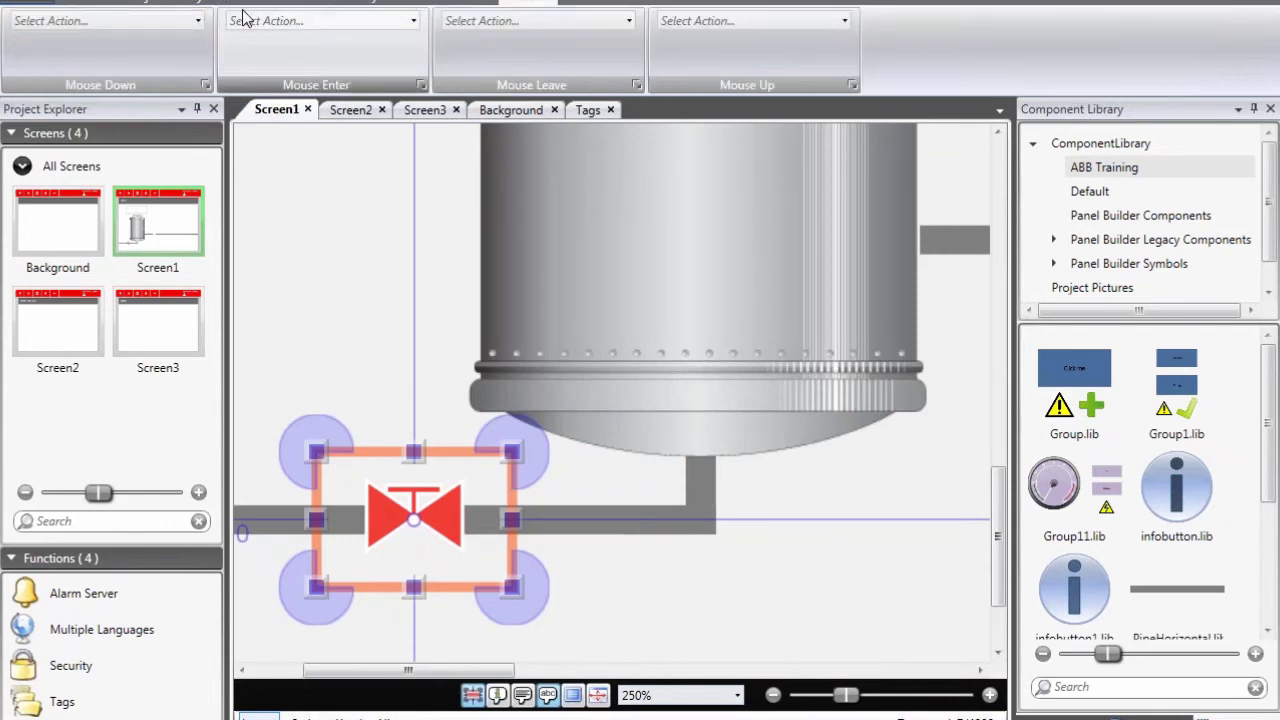
click(197, 21)
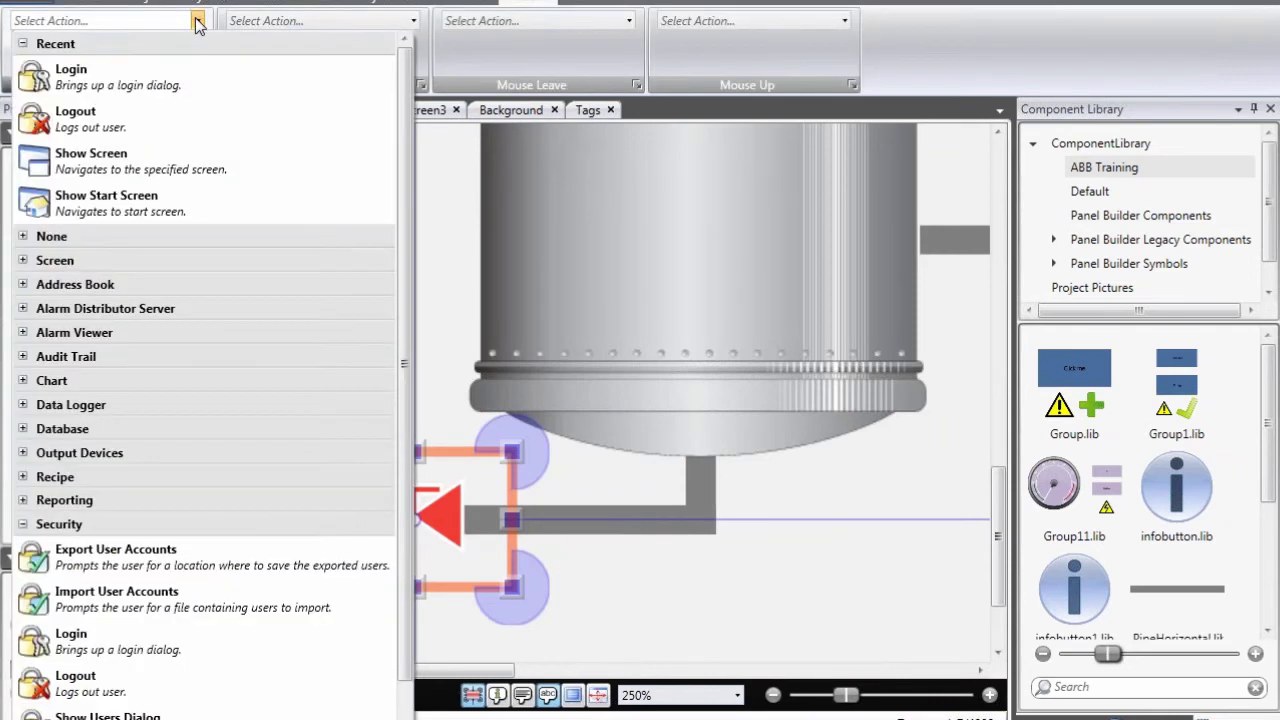
click(23, 44)
click(24, 357)
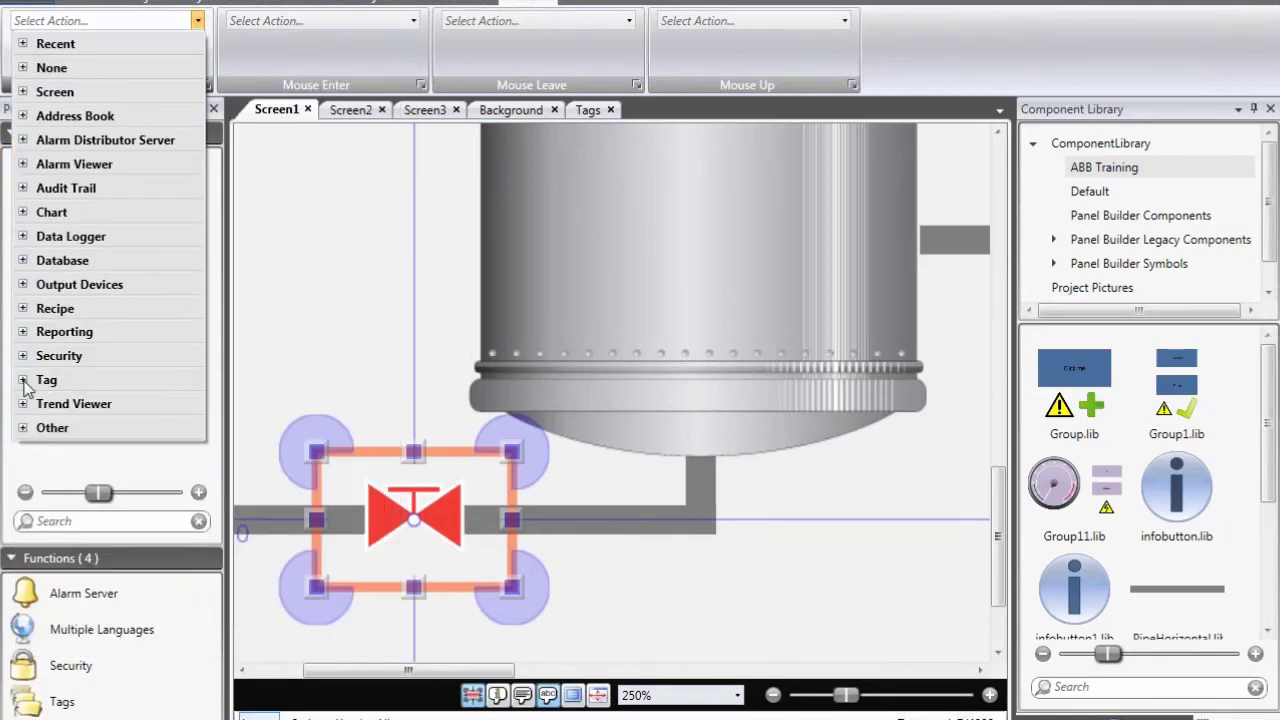
click(22, 380)
scroll(187, 483, down, 1)
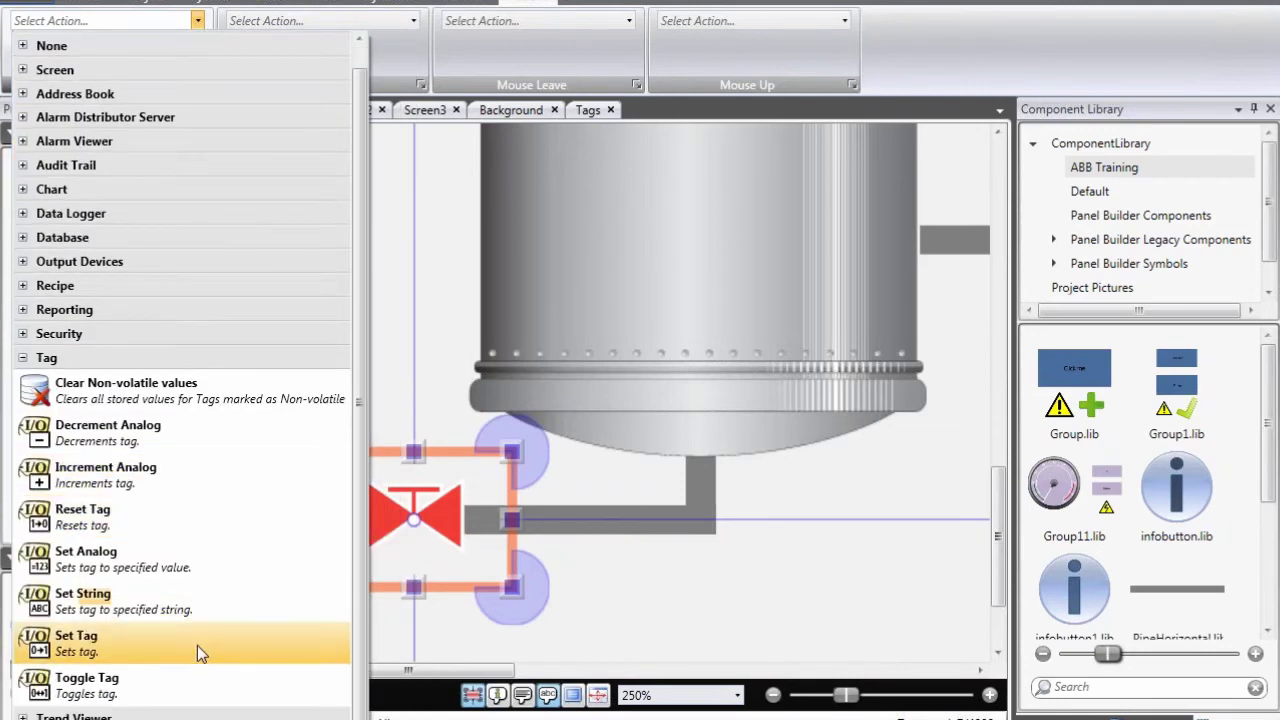
click(184, 692)
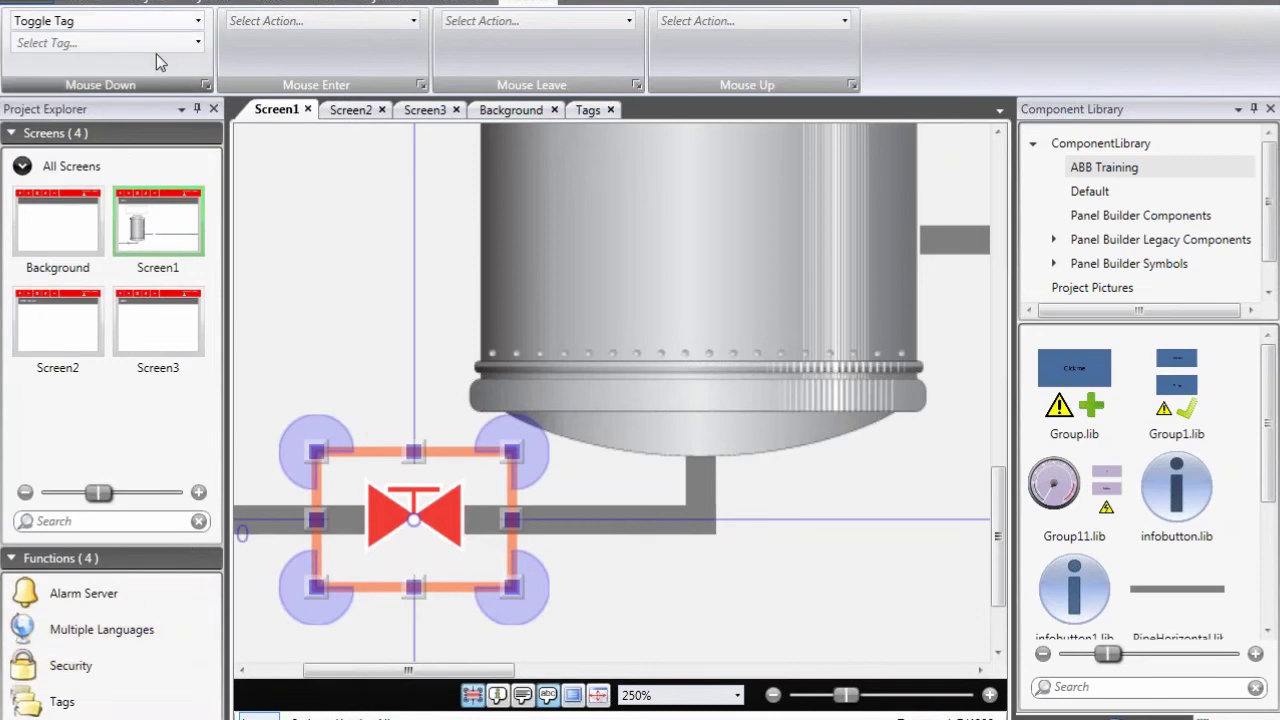
- Select _0_Valve2 as the tag the Mouse Down action toggles
click(199, 44)
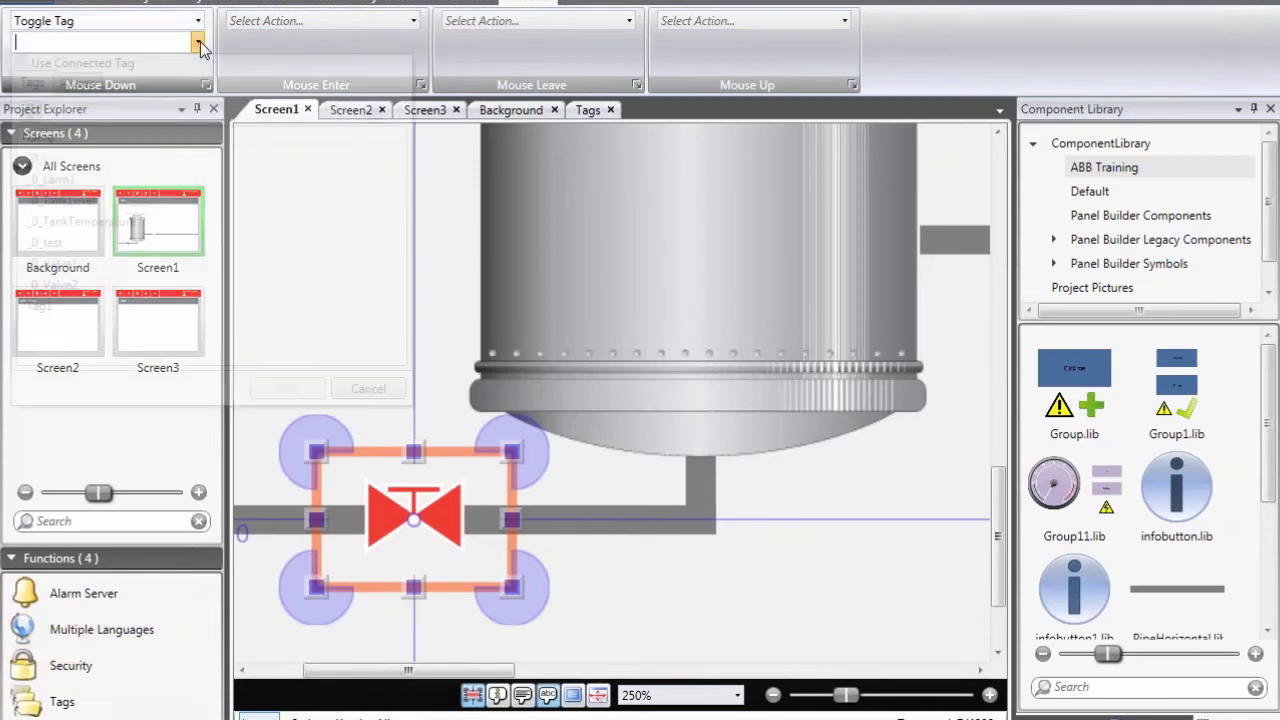
click(71, 62)
click(287, 390)
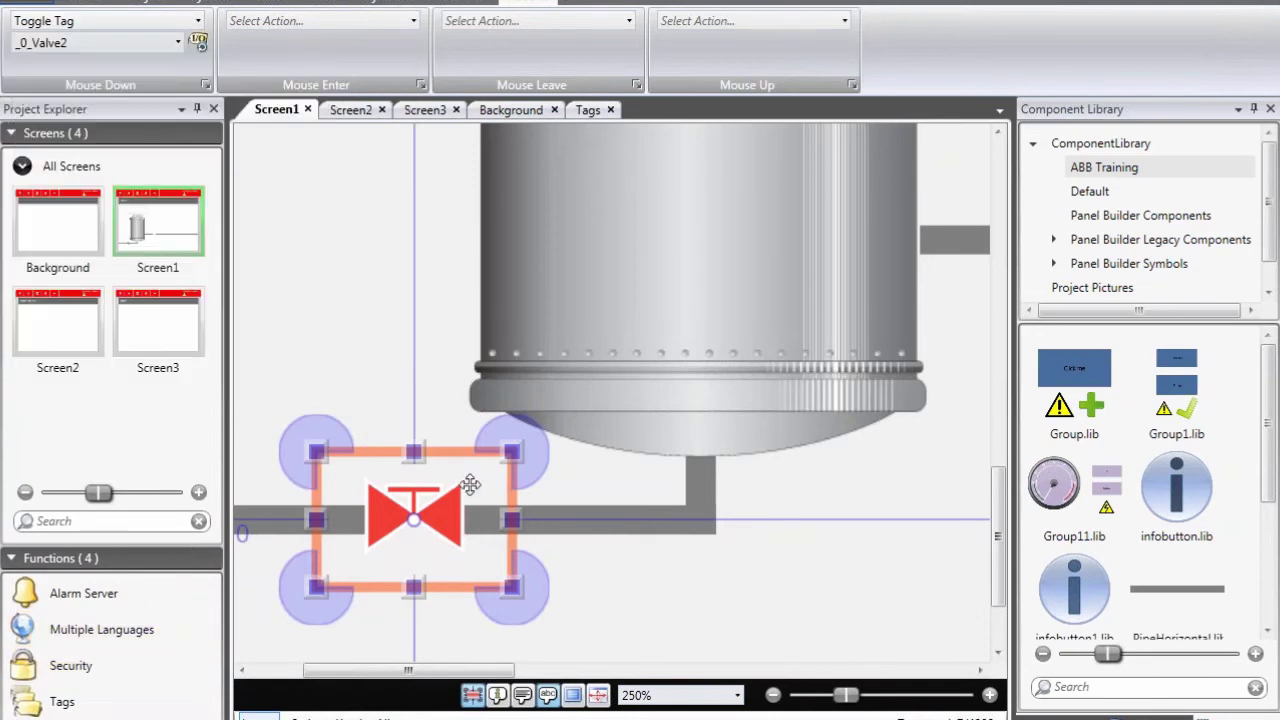
scroll(465, 495, down, 2)
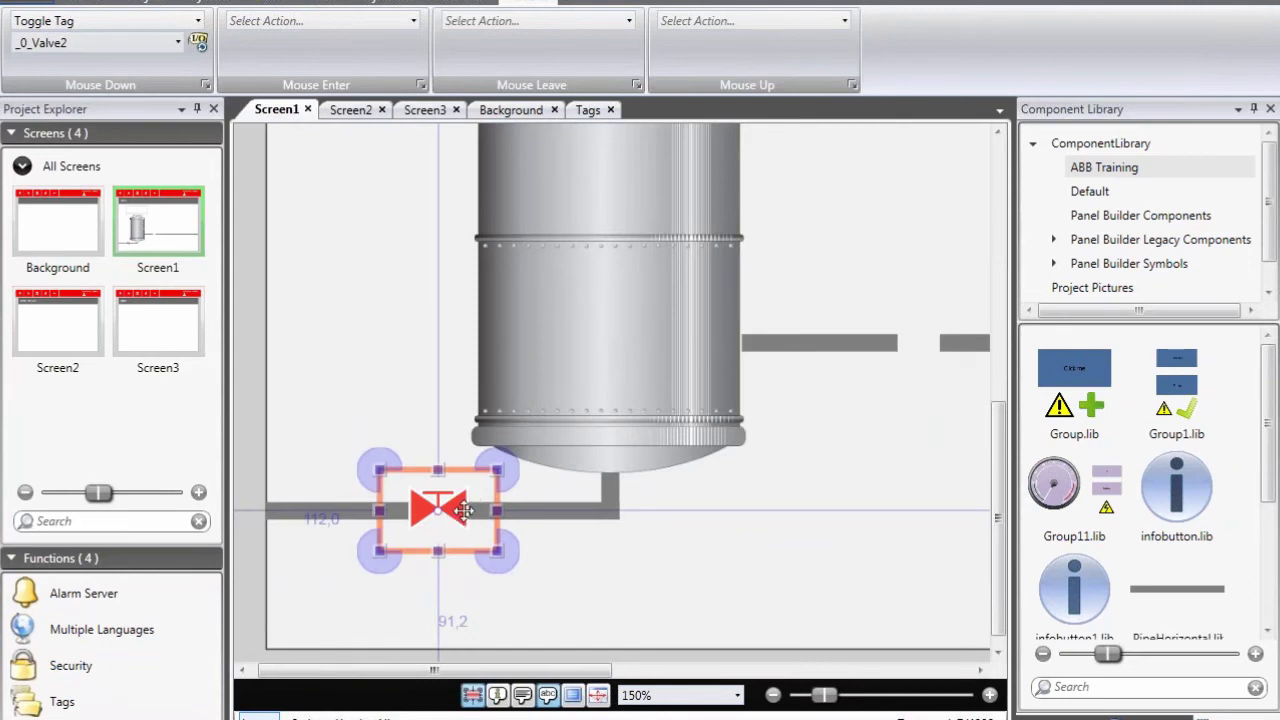
- Paste a copy of the valve onto the tank's upper pipe
right_click(463, 510)
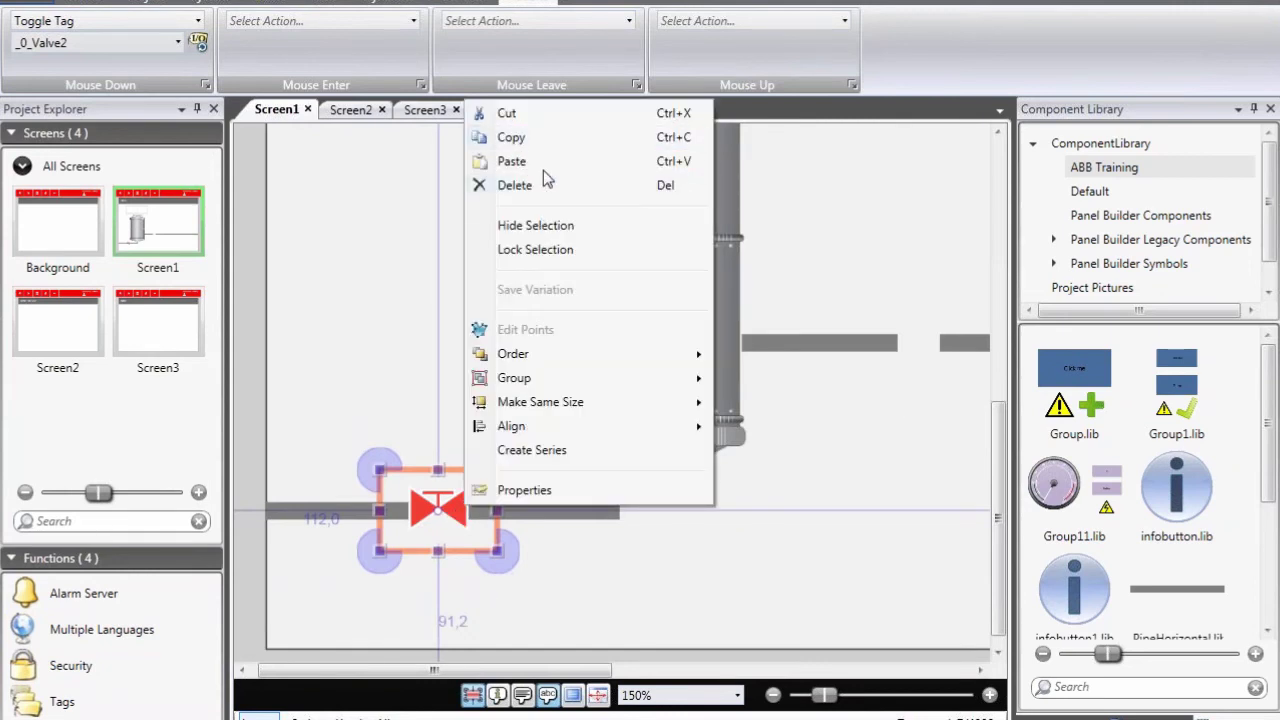
key(Escape)
right_click(842, 268)
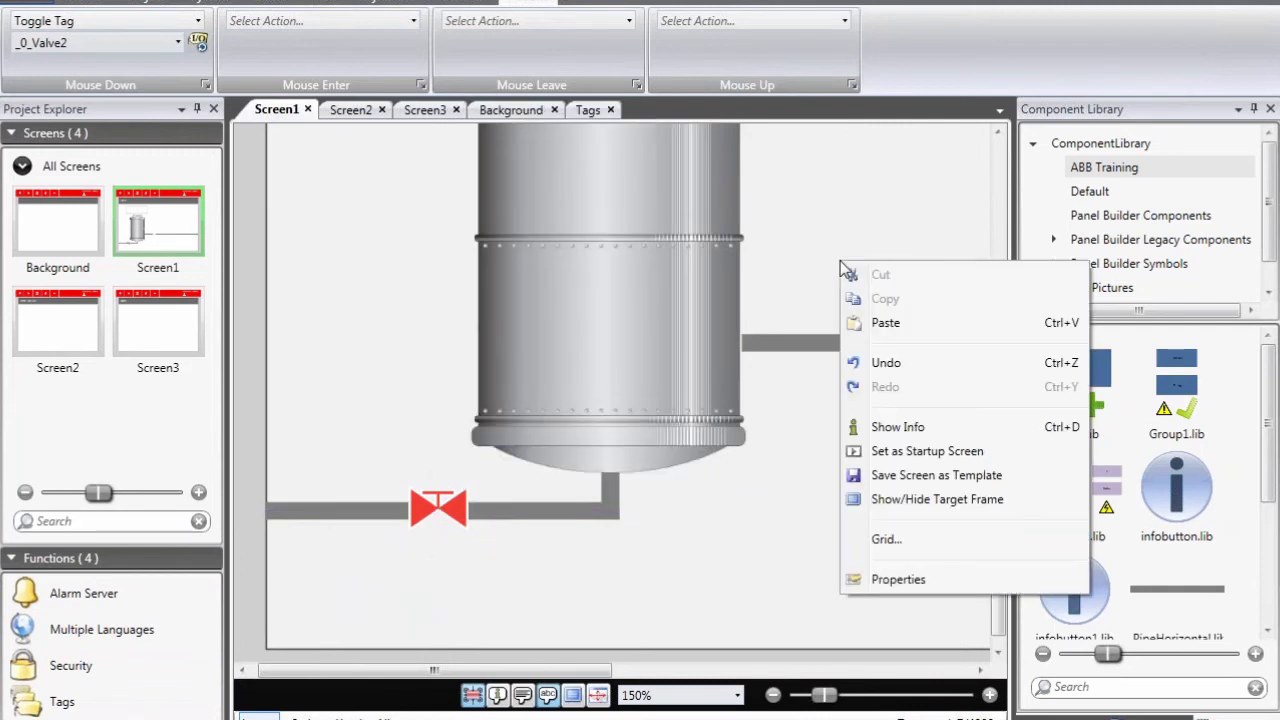
click(885, 322)
drag(482, 496, 968, 325)
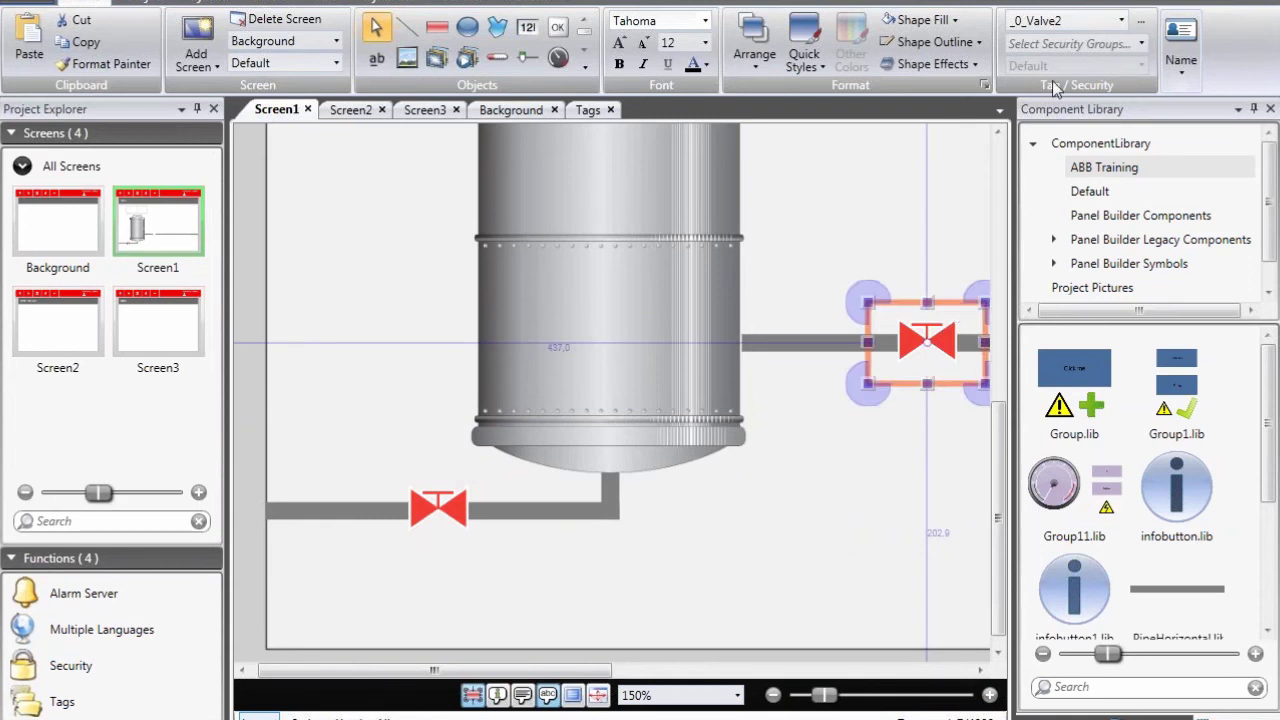
- Relink the copied valve to tag _0_Valve1
click(1112, 20)
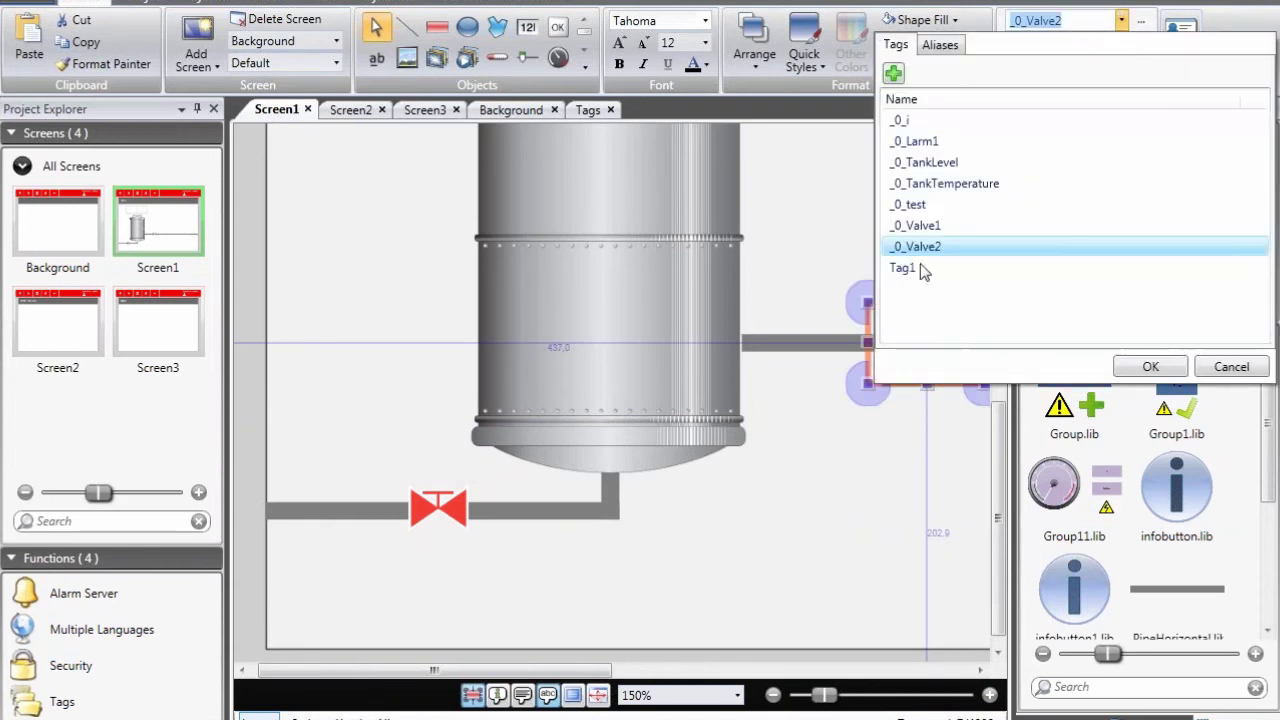
click(930, 226)
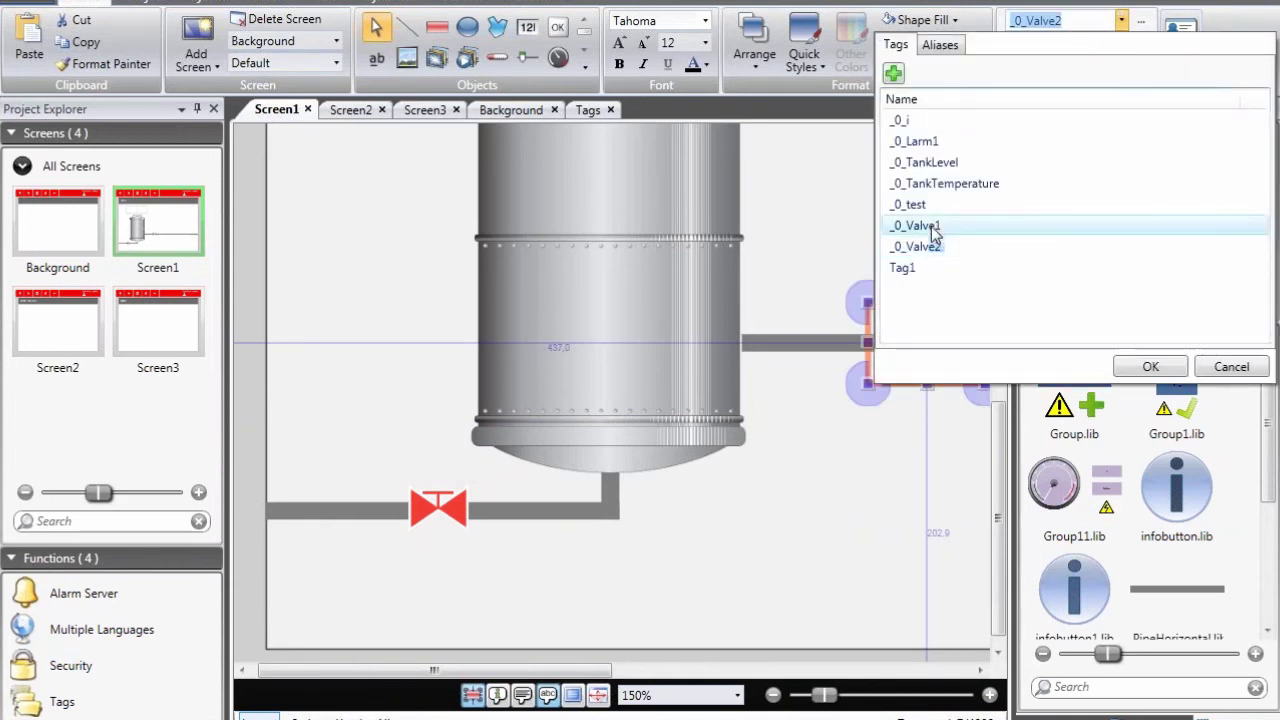
click(847, 484)
scroll(847, 479, down, 3)
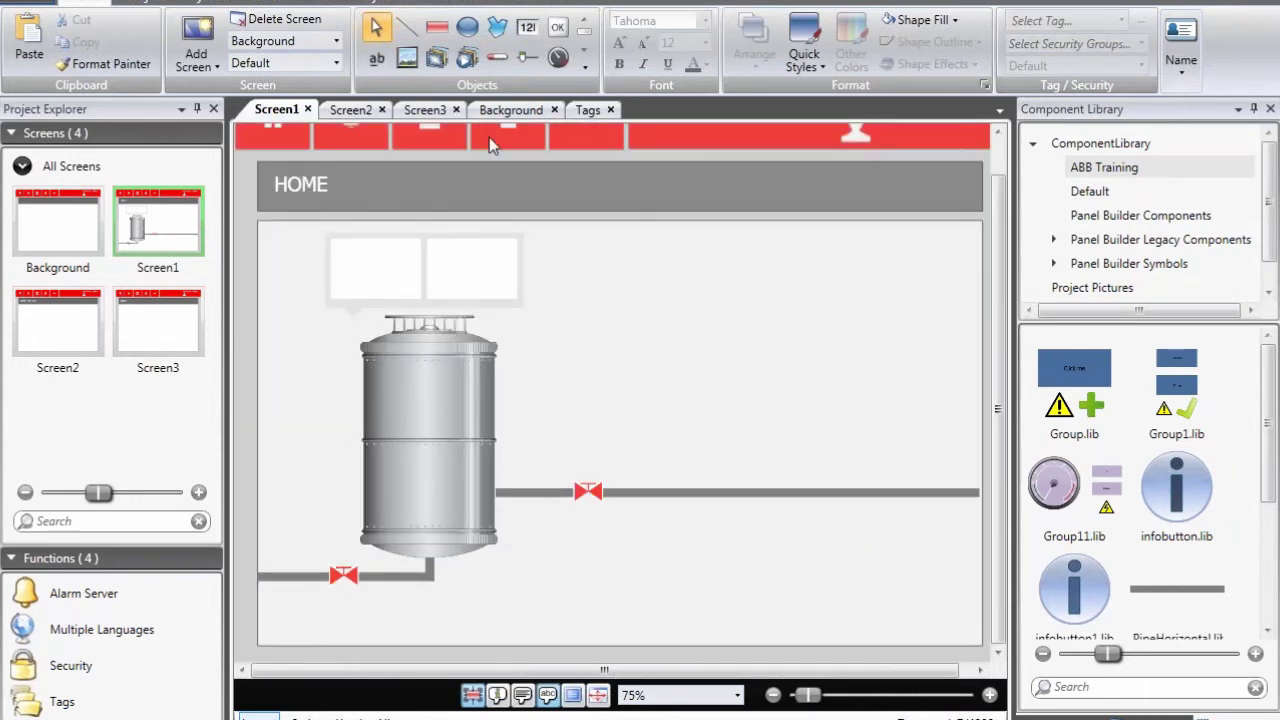
- Draw a level bar over the tank, set Style to Vertical, make it transparent, and hide the scale
click(500, 60)
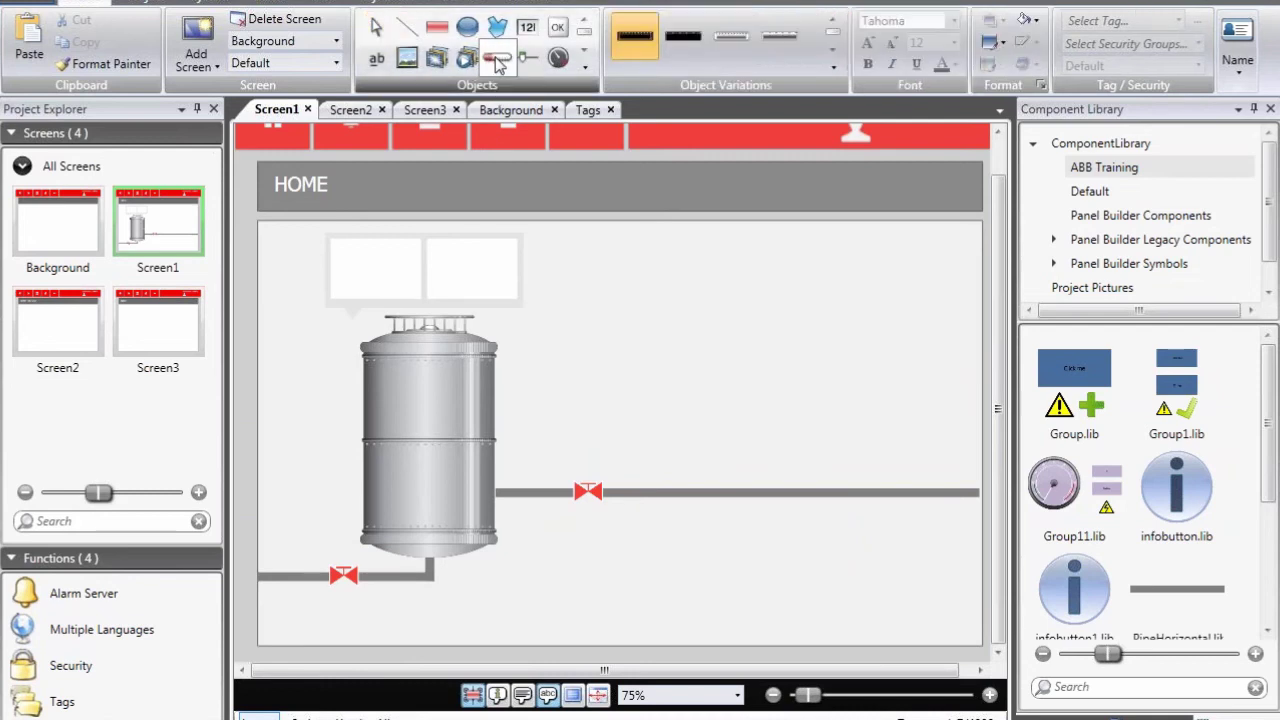
mouse_move(385, 352)
mouse_down()
mouse_move(442, 466)
mouse_move(456, 548)
mouse_move(442, 528)
mouse_up()
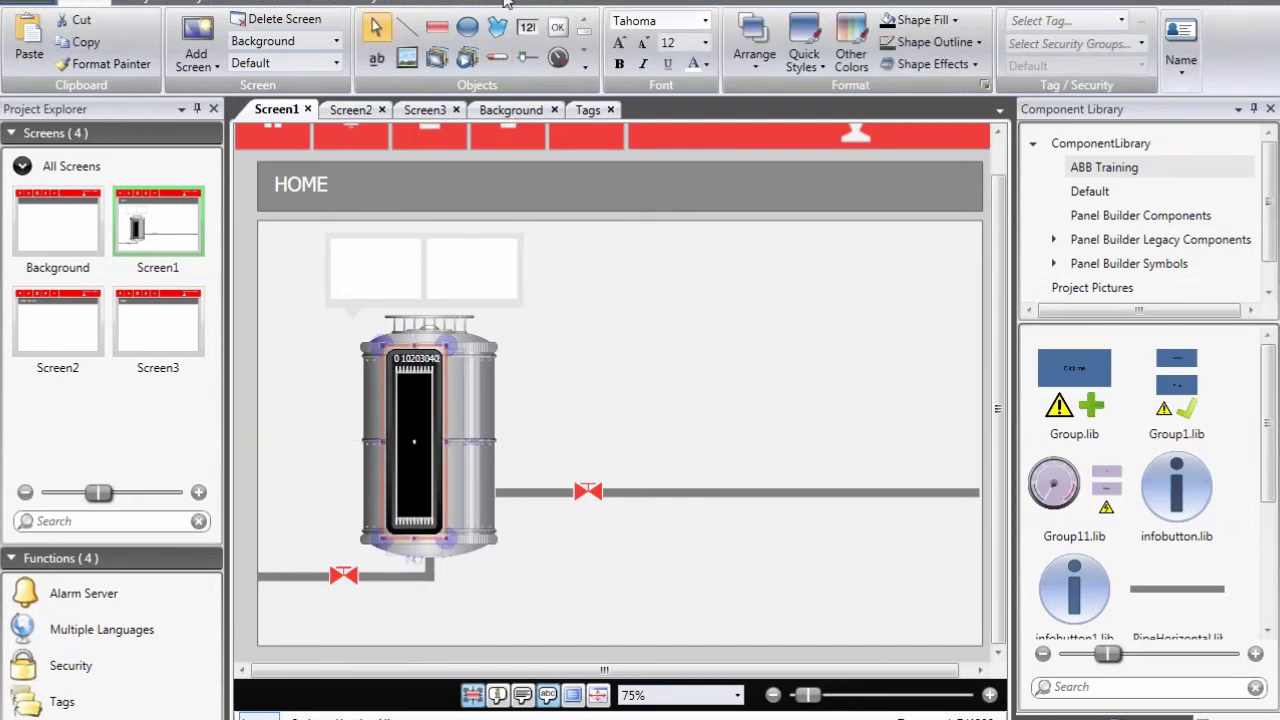
click(474, 3)
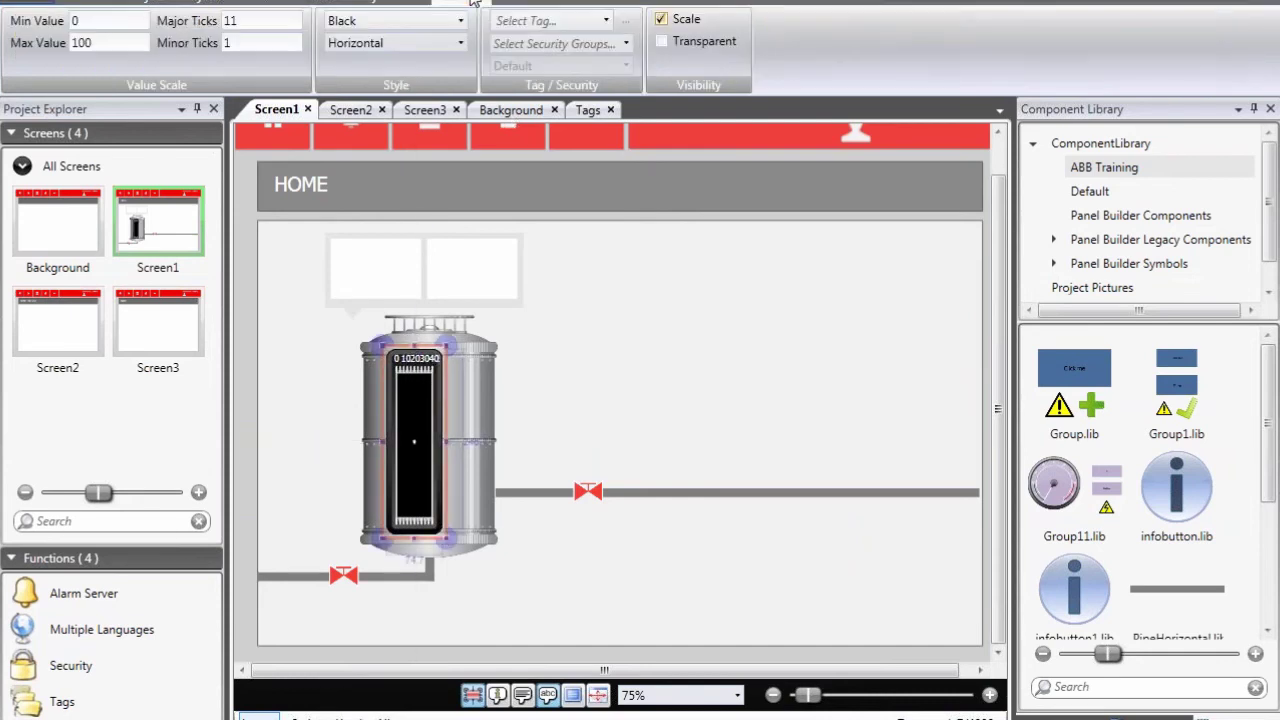
click(461, 43)
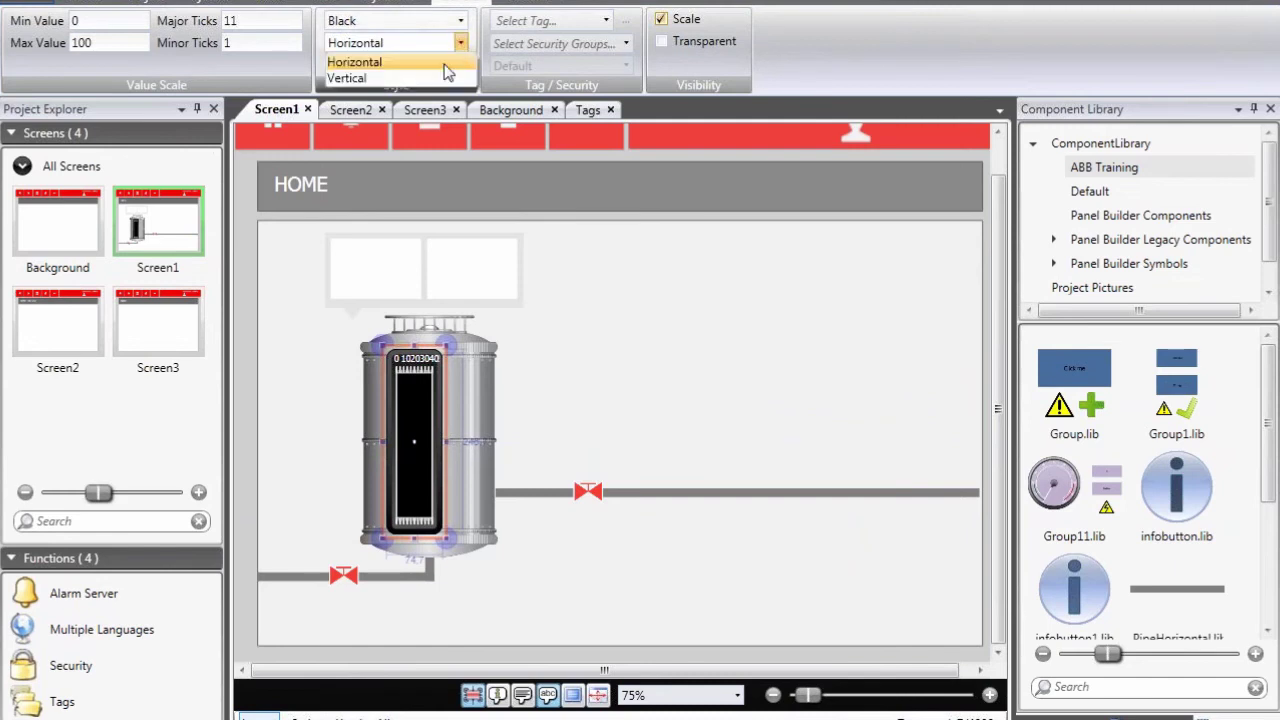
click(449, 78)
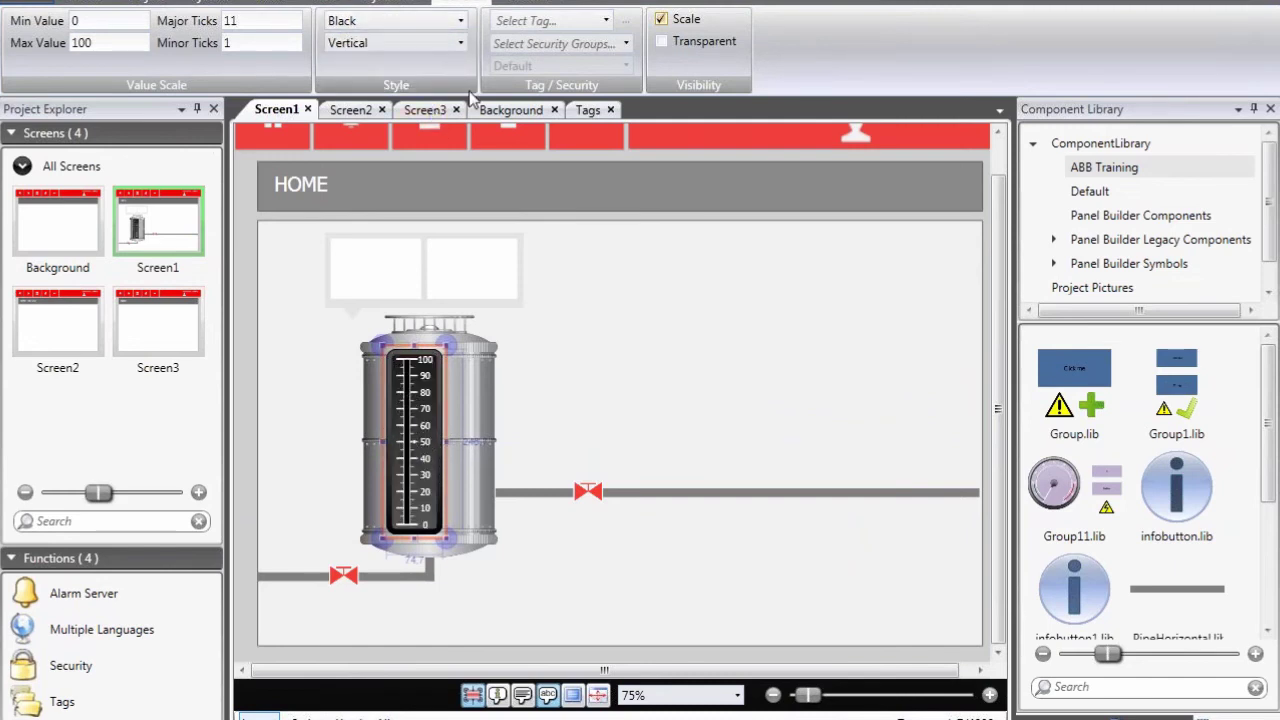
click(660, 43)
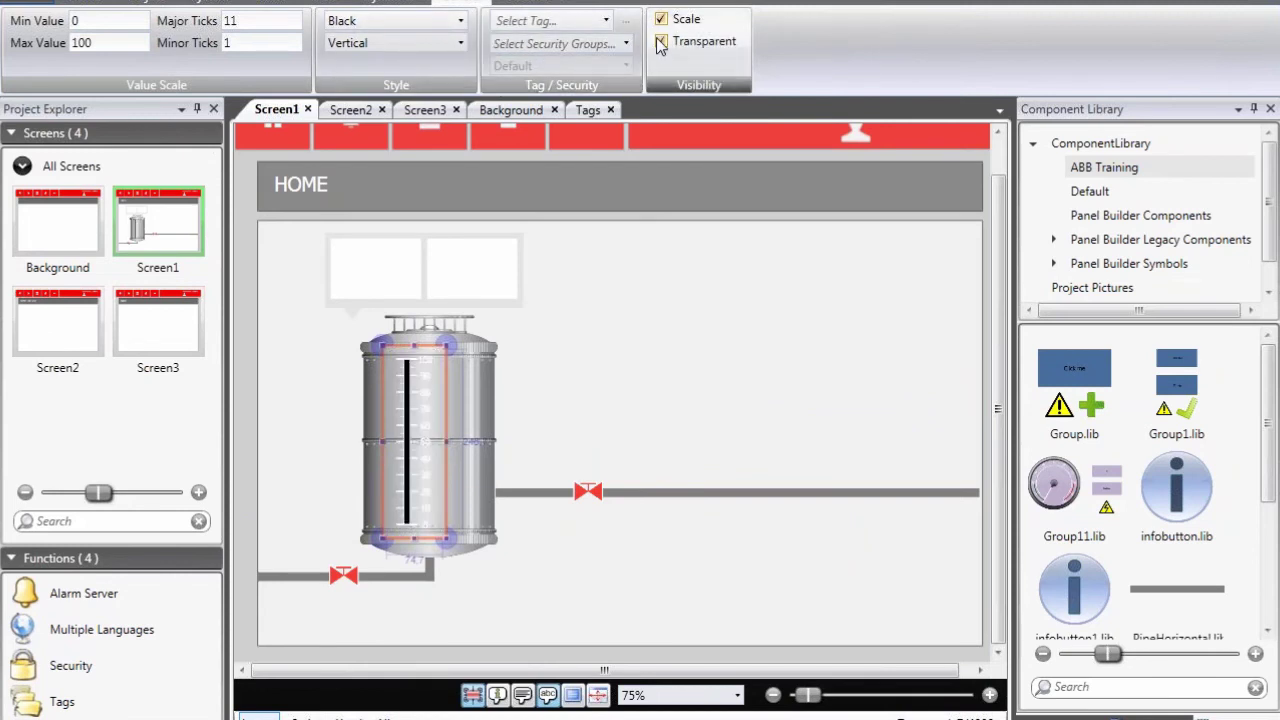
click(662, 20)
- Widen the level bar inside the tank and link it to _0_TankLevel
drag(447, 442, 407, 424)
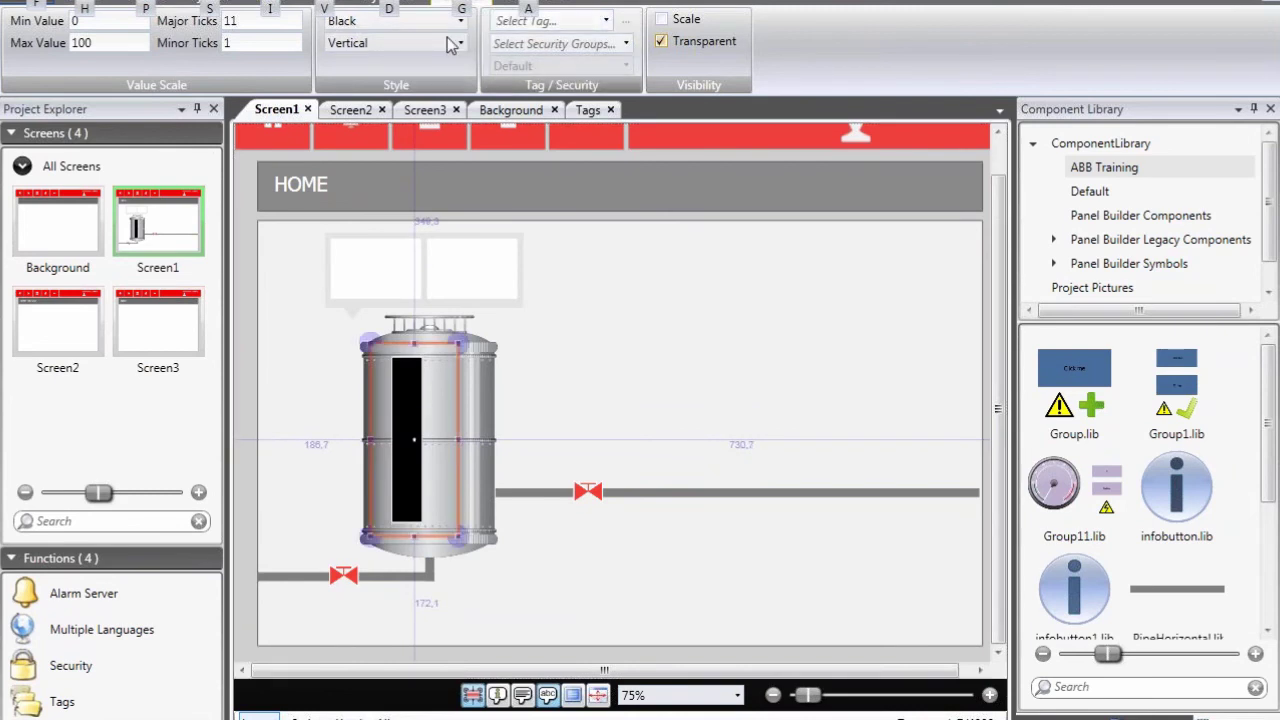
click(605, 20)
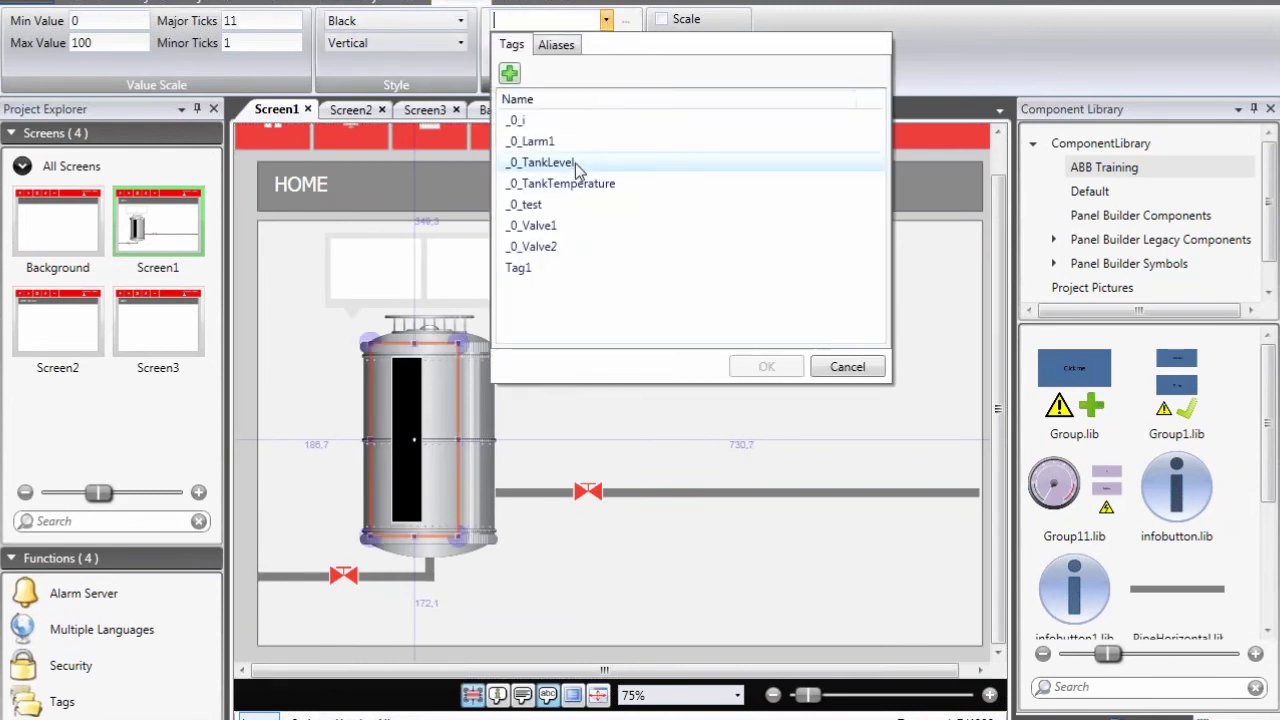
double_click(576, 162)
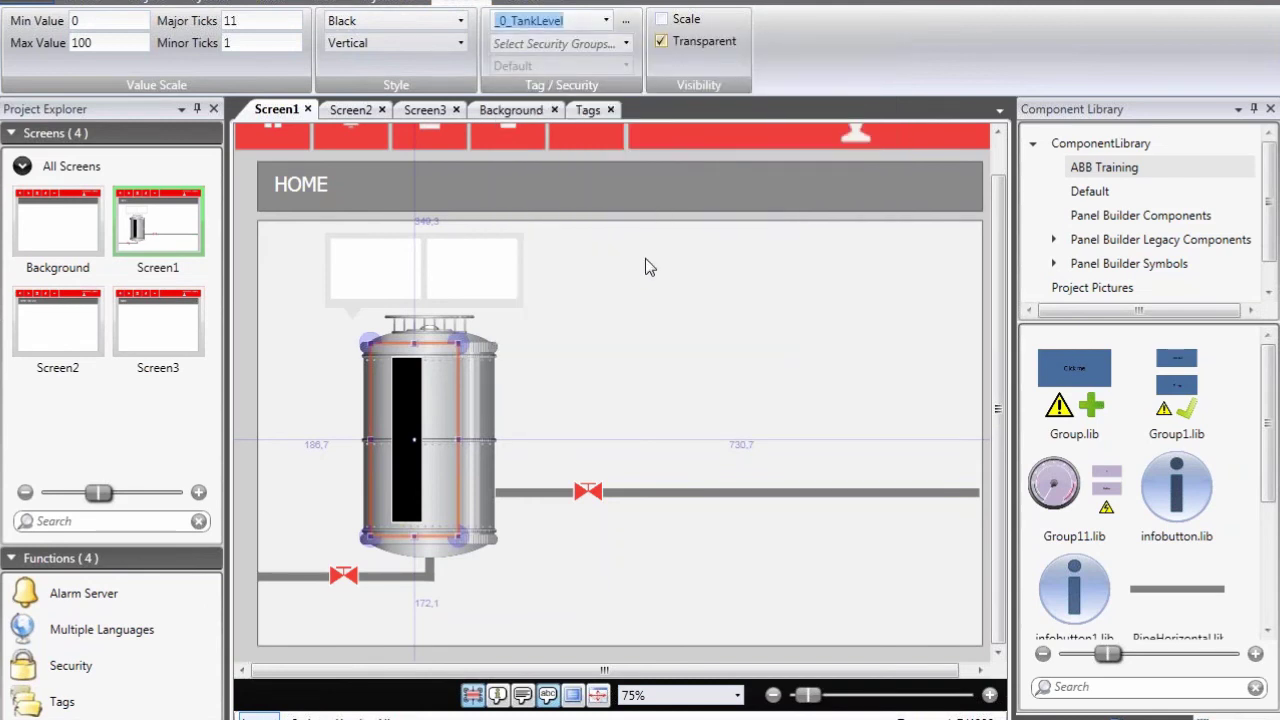
click(636, 245)
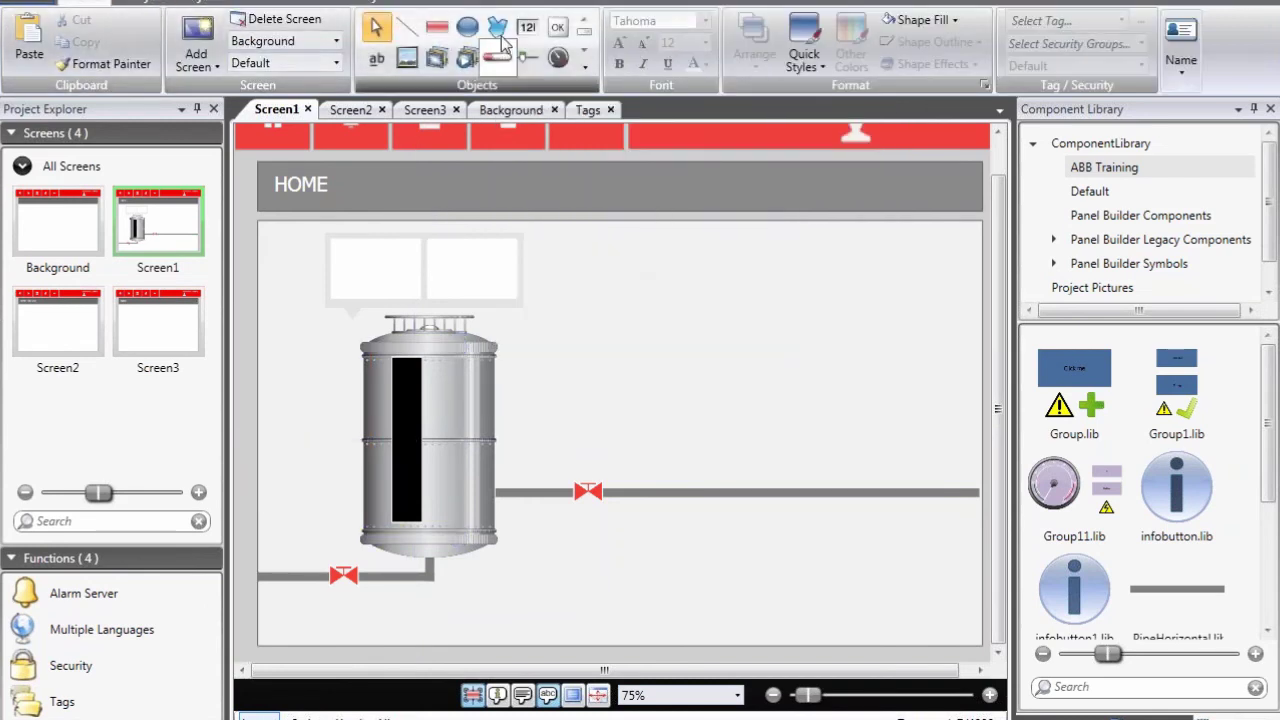
- Add a transparent numeric field in the left box showing _0_TankLevel with a % suffix
click(527, 27)
drag(335, 245, 417, 292)
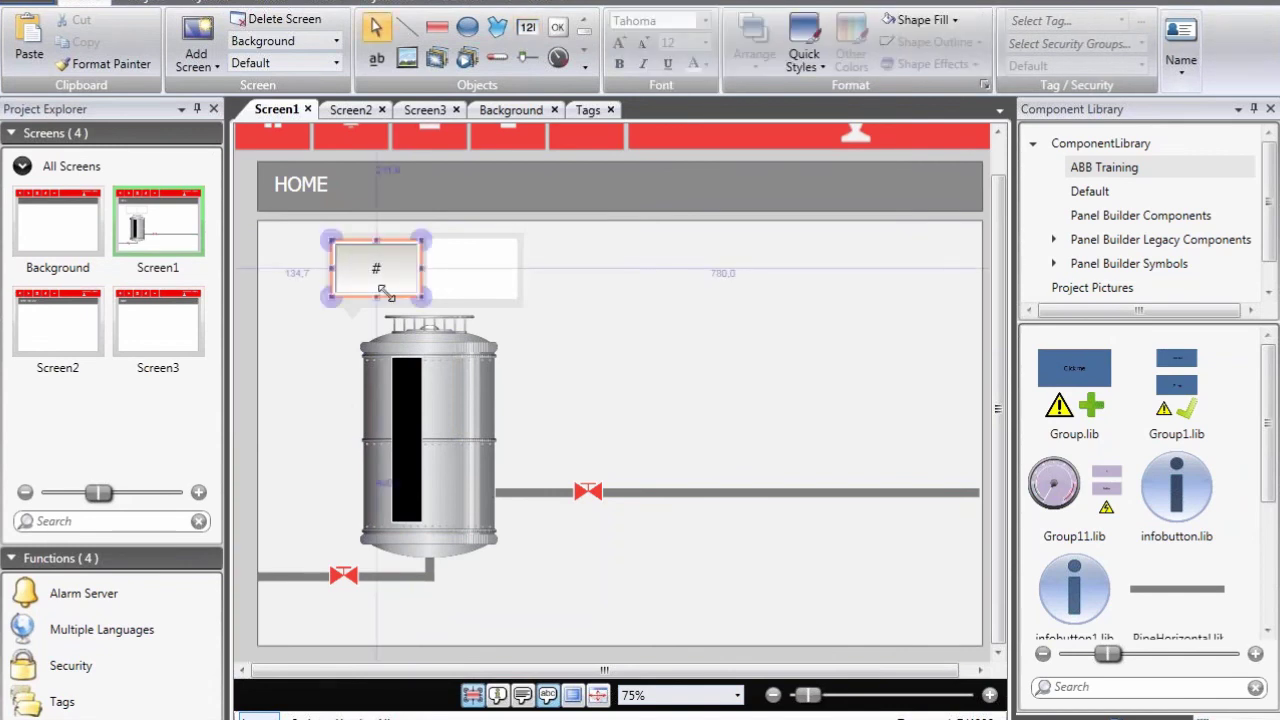
scroll(410, 268, up, 2)
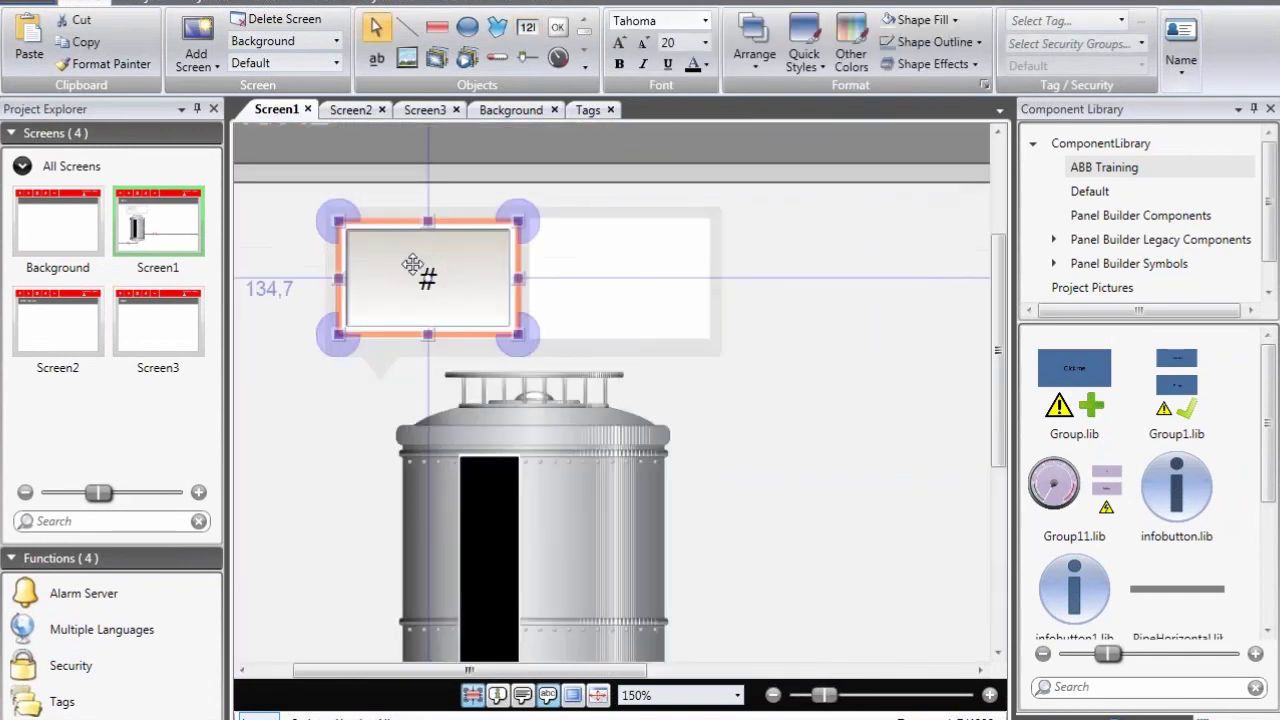
click(486, 2)
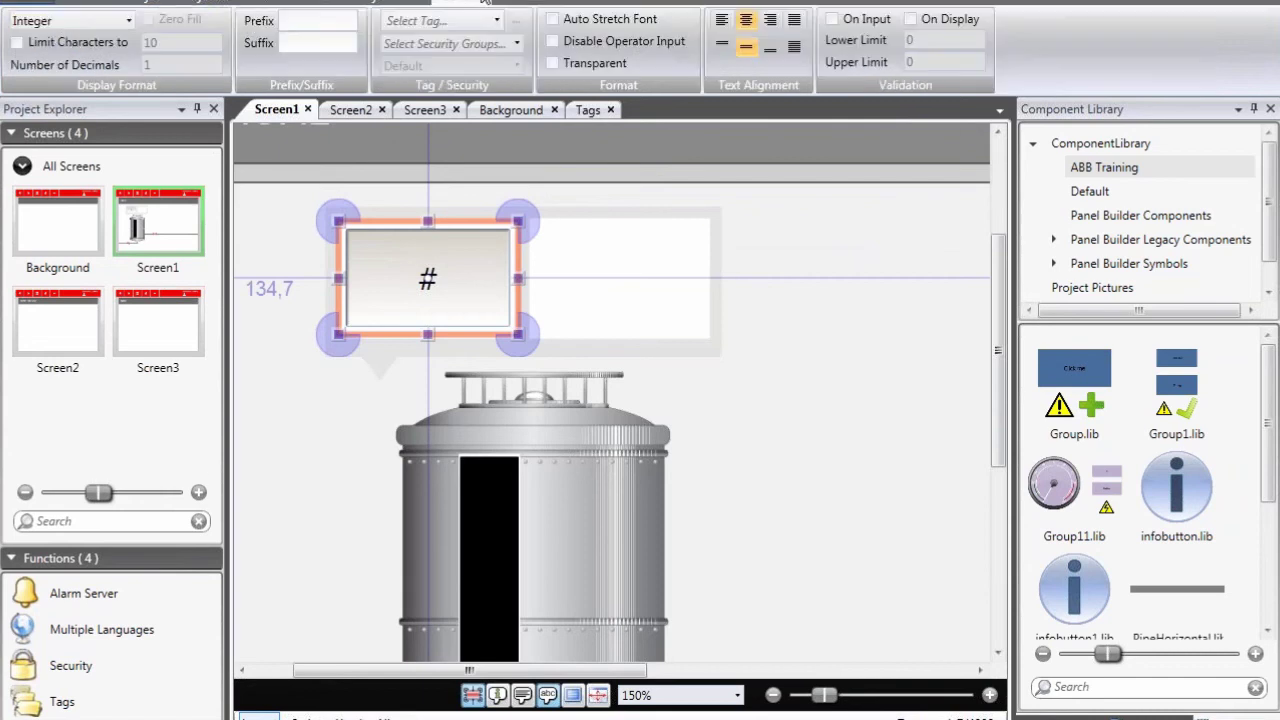
click(497, 22)
click(460, 163)
click(737, 363)
click(318, 42)
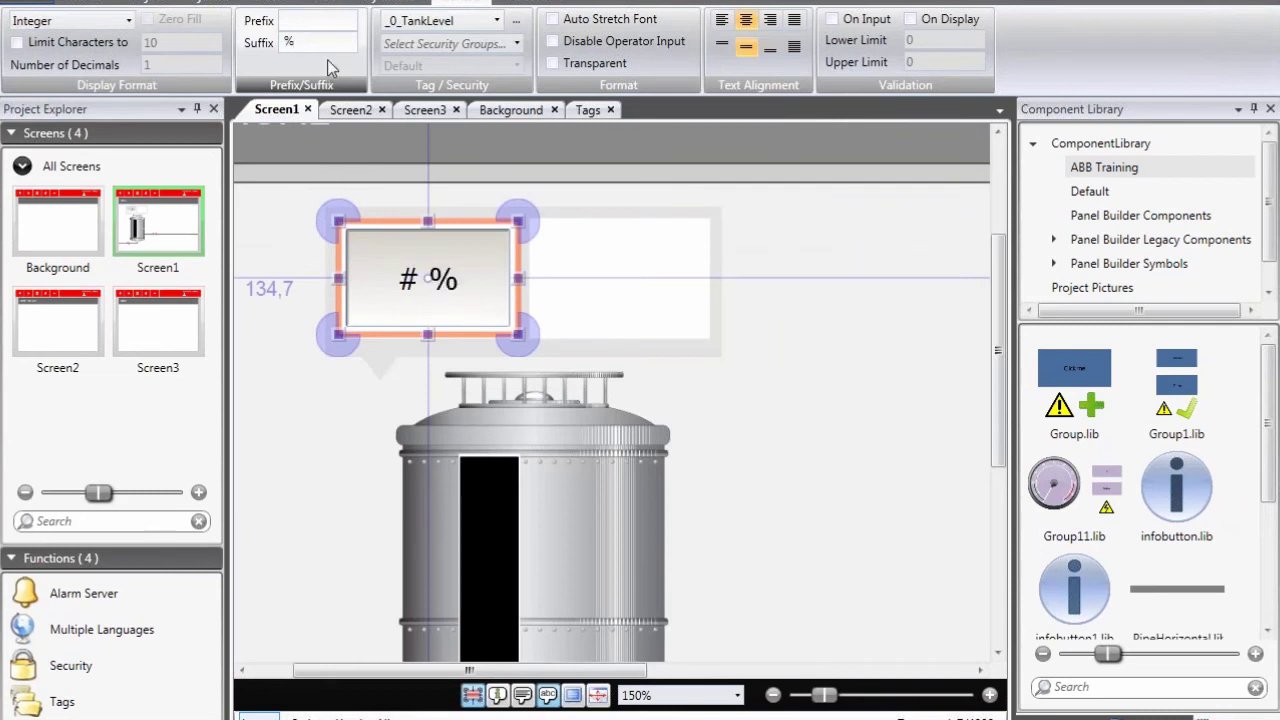
click(564, 63)
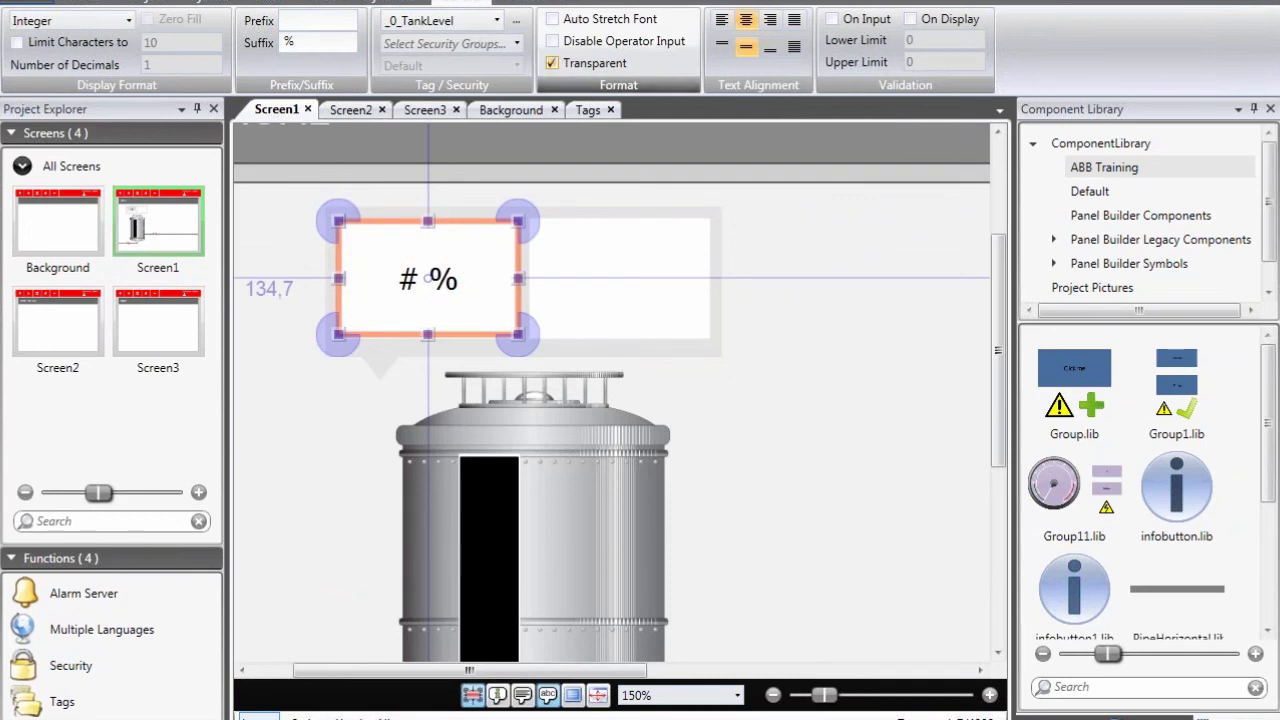
- Copy the level readout and paste it into the right callout box
right_click(461, 278)
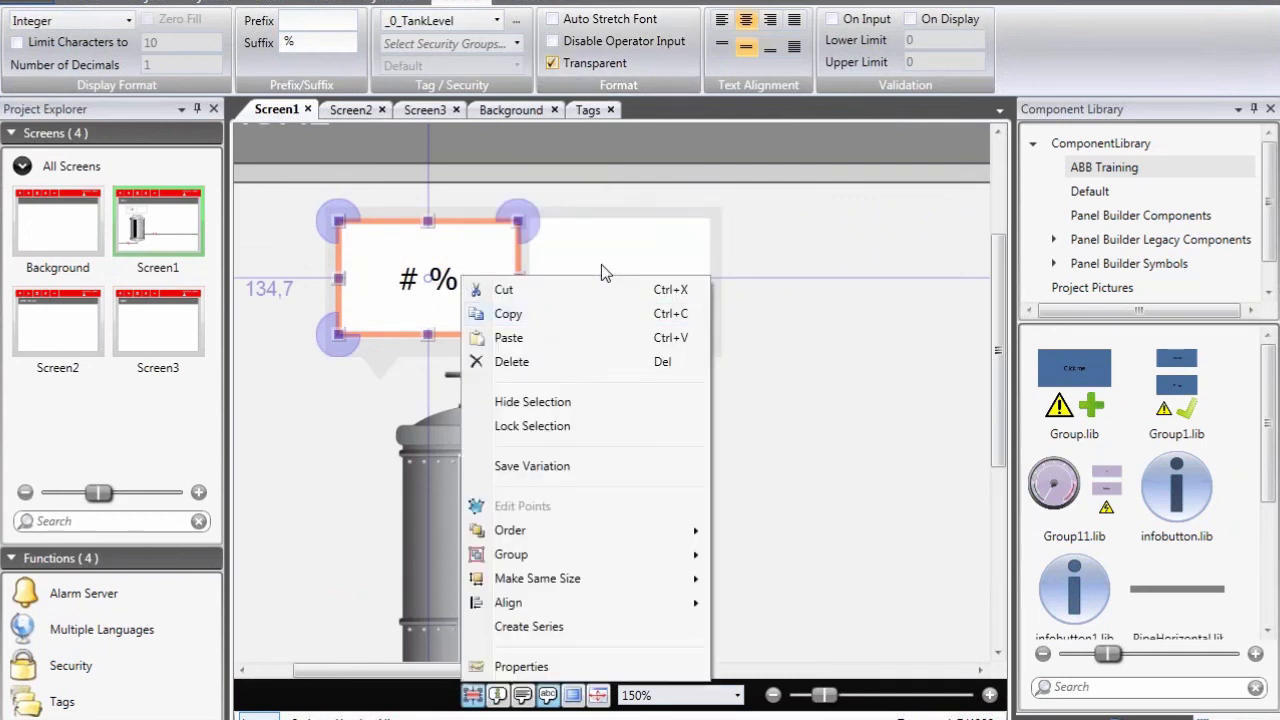
click(770, 244)
click(770, 244)
right_click(770, 244)
click(816, 302)
drag(563, 281, 666, 280)
- Change the copy's suffix to C and its tag to _0_TankTemperature
click(480, 5)
double_click(323, 40)
text(C)
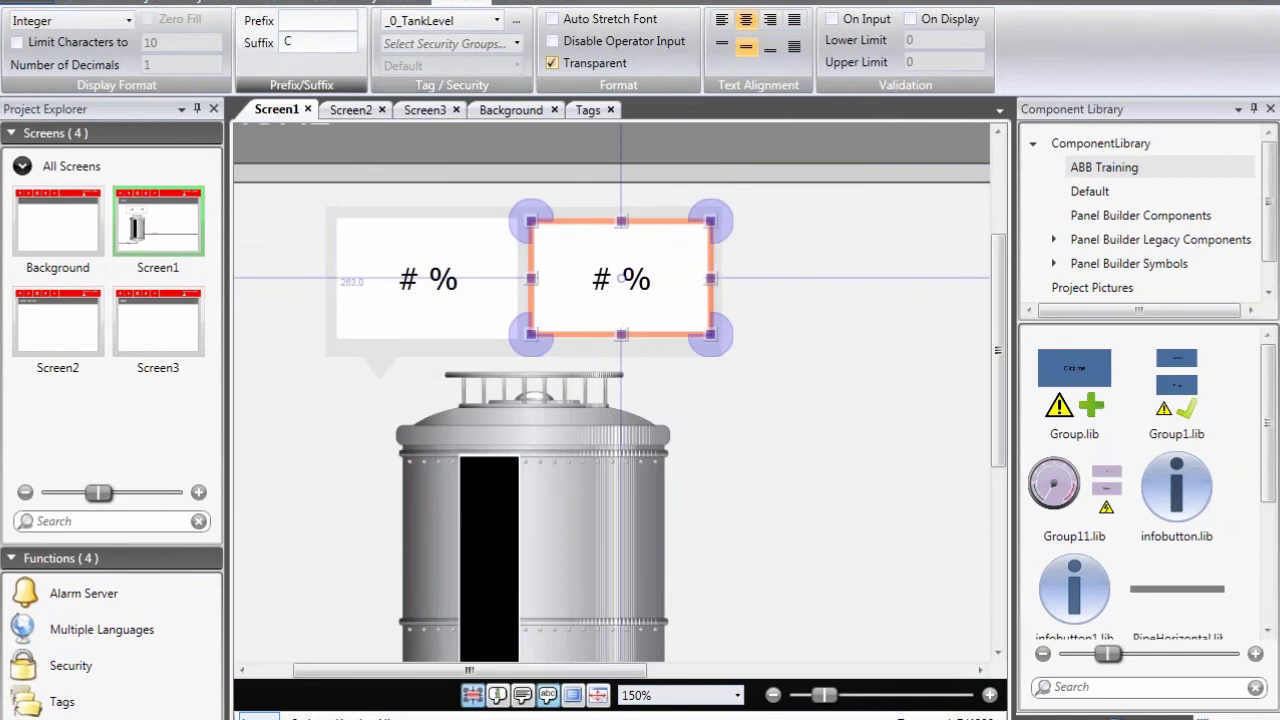
key(Return)
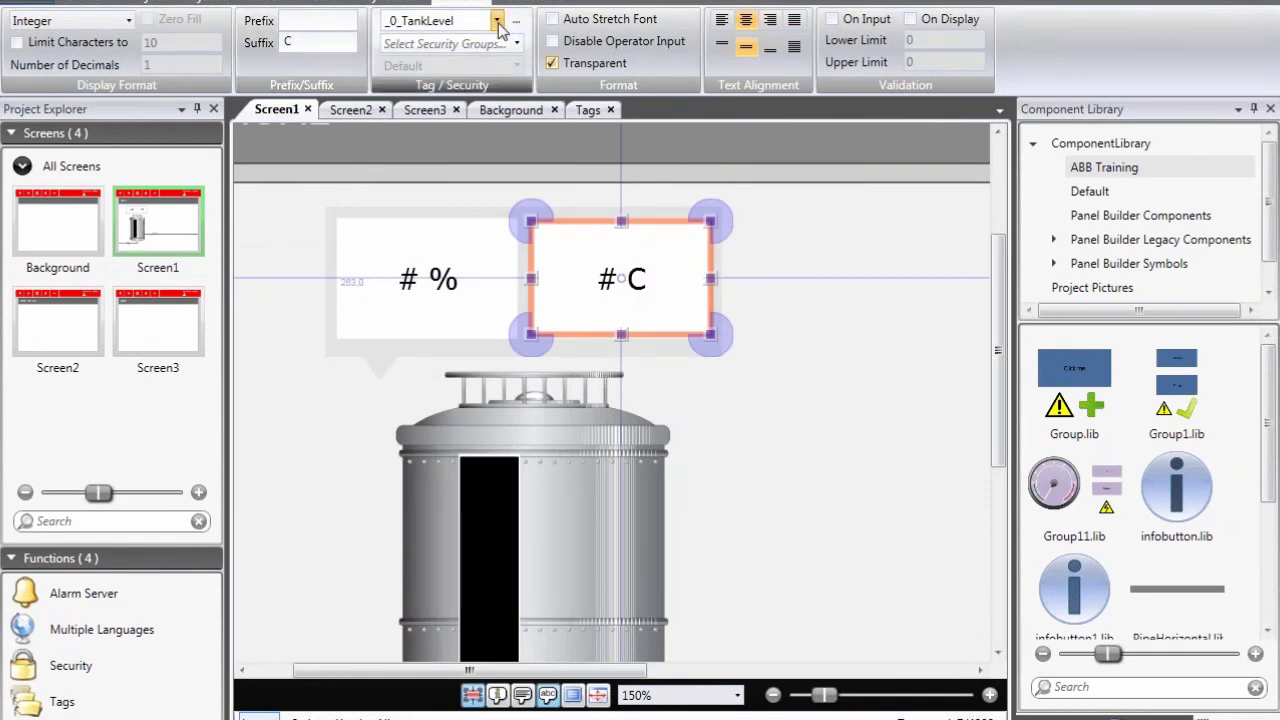
click(497, 22)
click(462, 186)
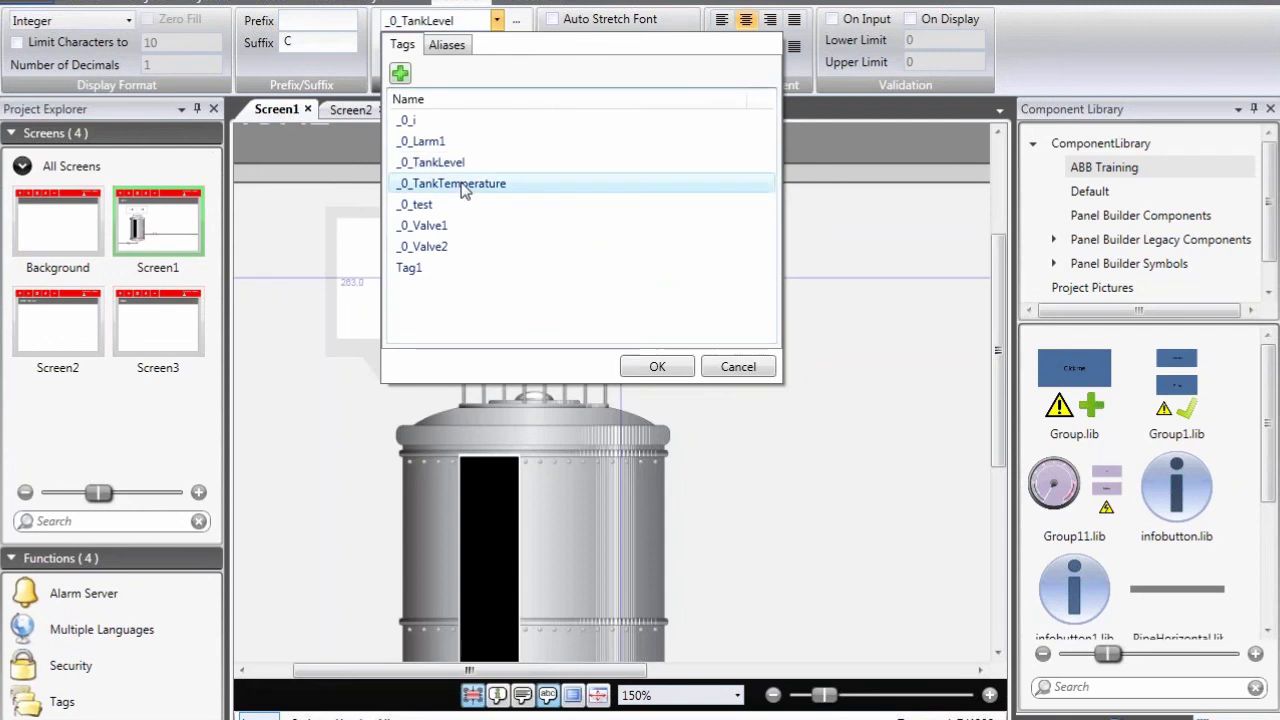
key(Return)
click(797, 195)
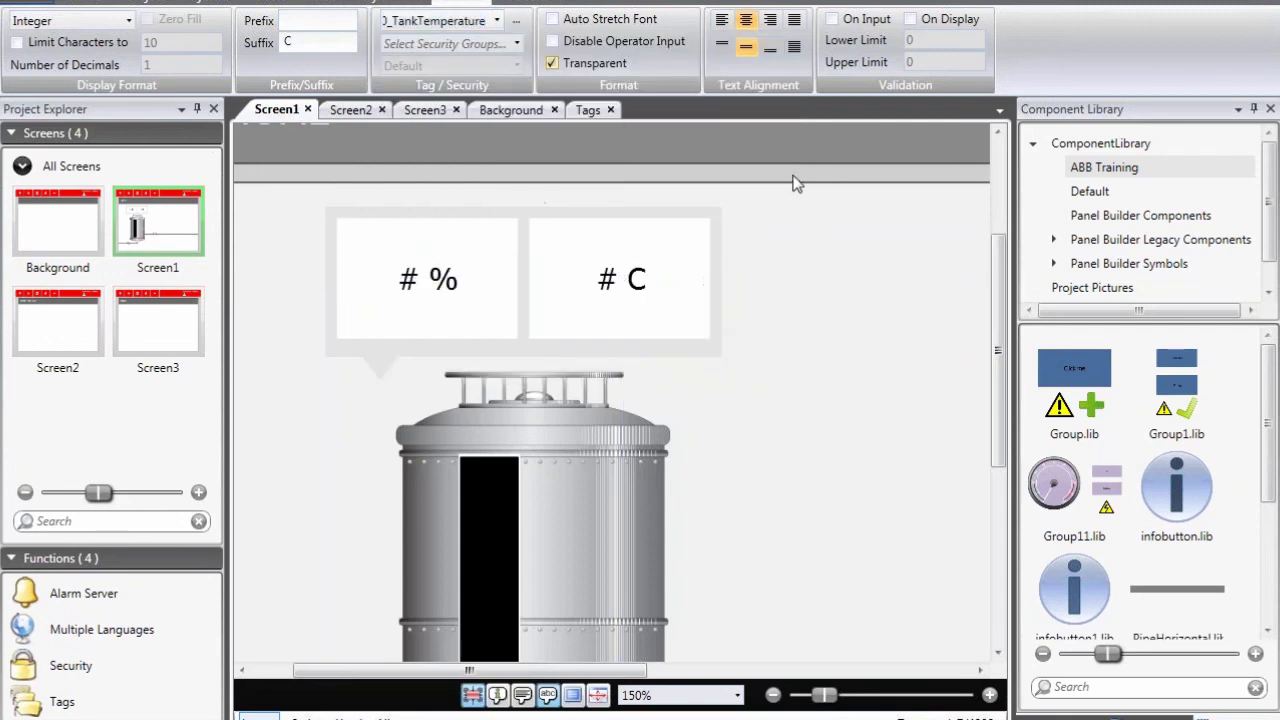
scroll(797, 195, down, 3)
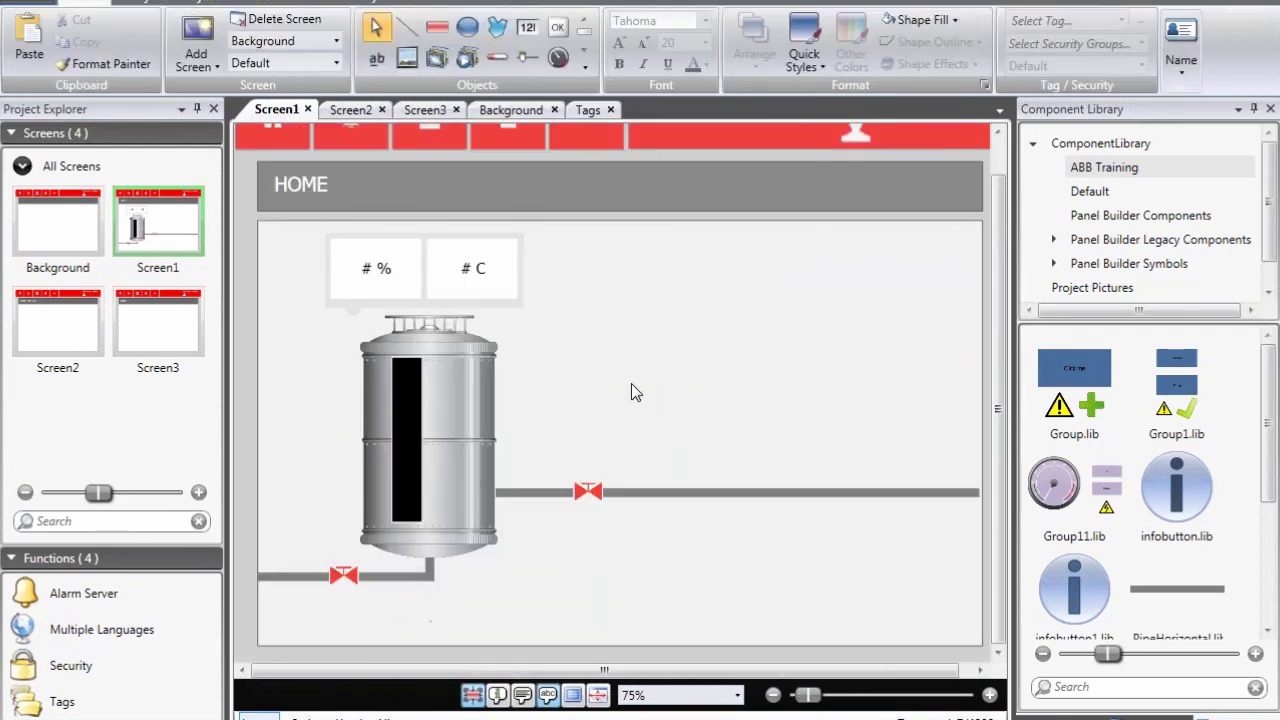
- Zoom out and start Run (F5) from the Project ribbon
scroll(634, 371, down, 1)
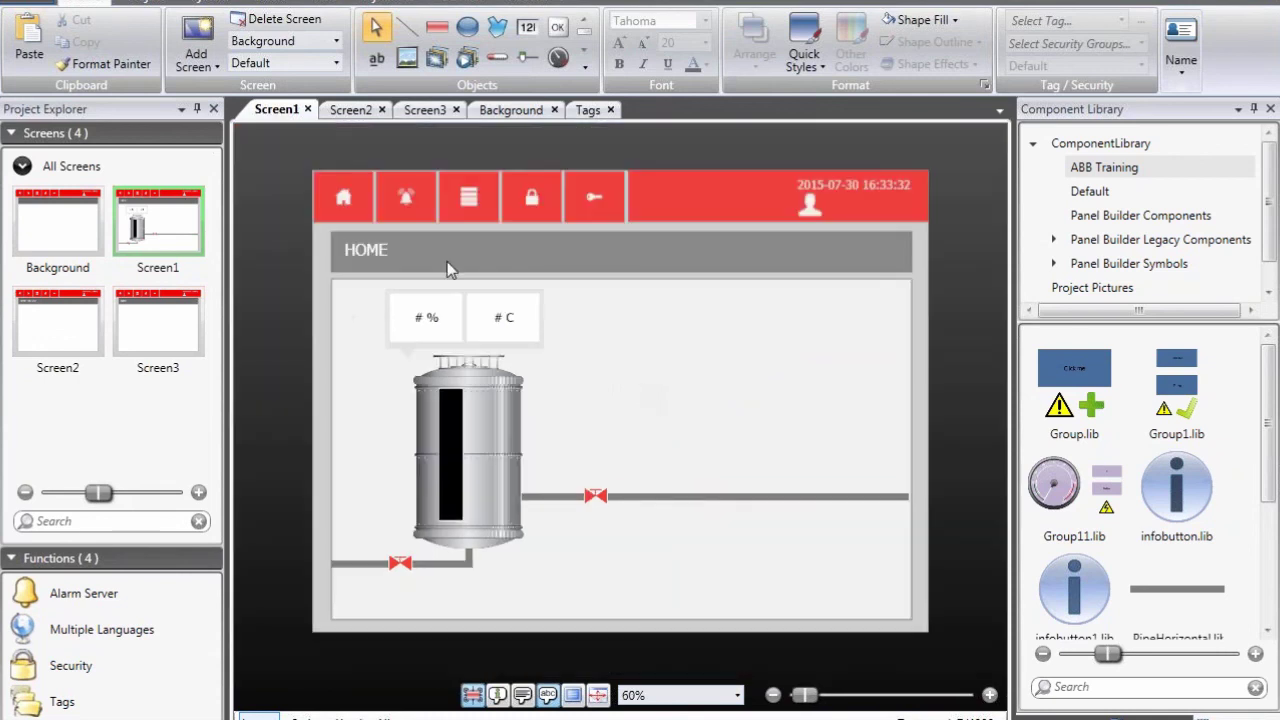
click(150, 3)
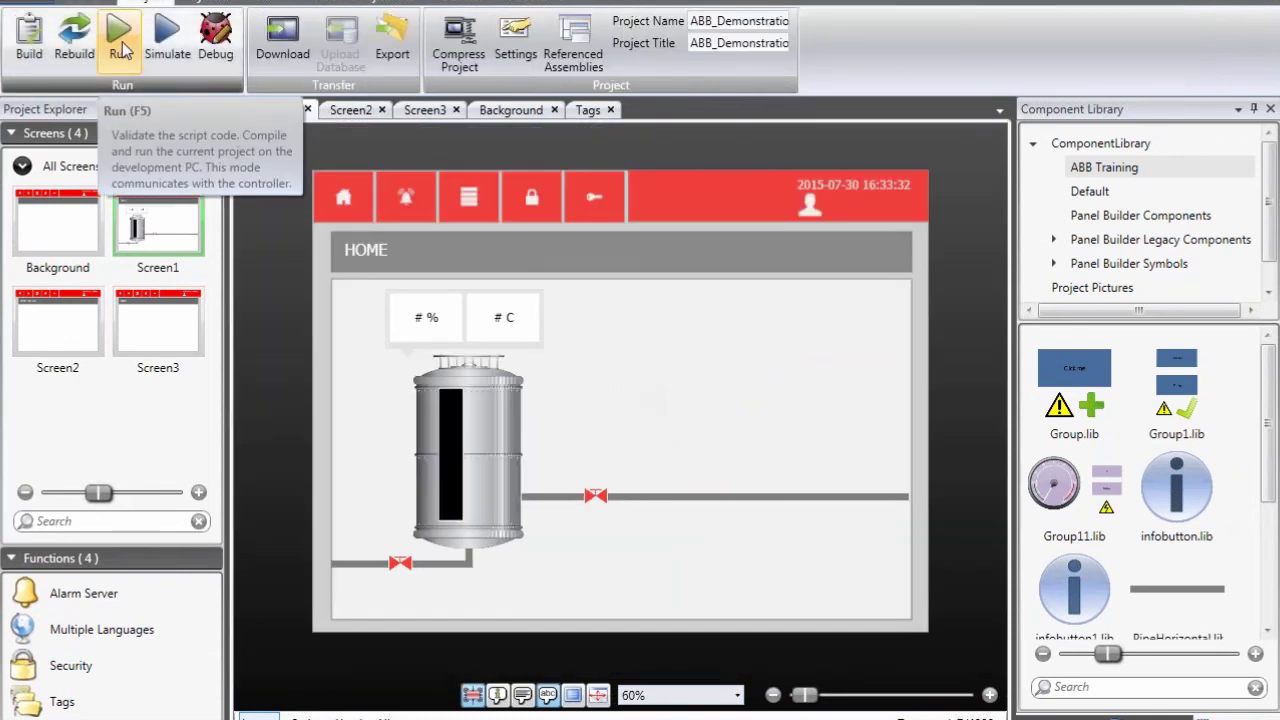
click(124, 35)
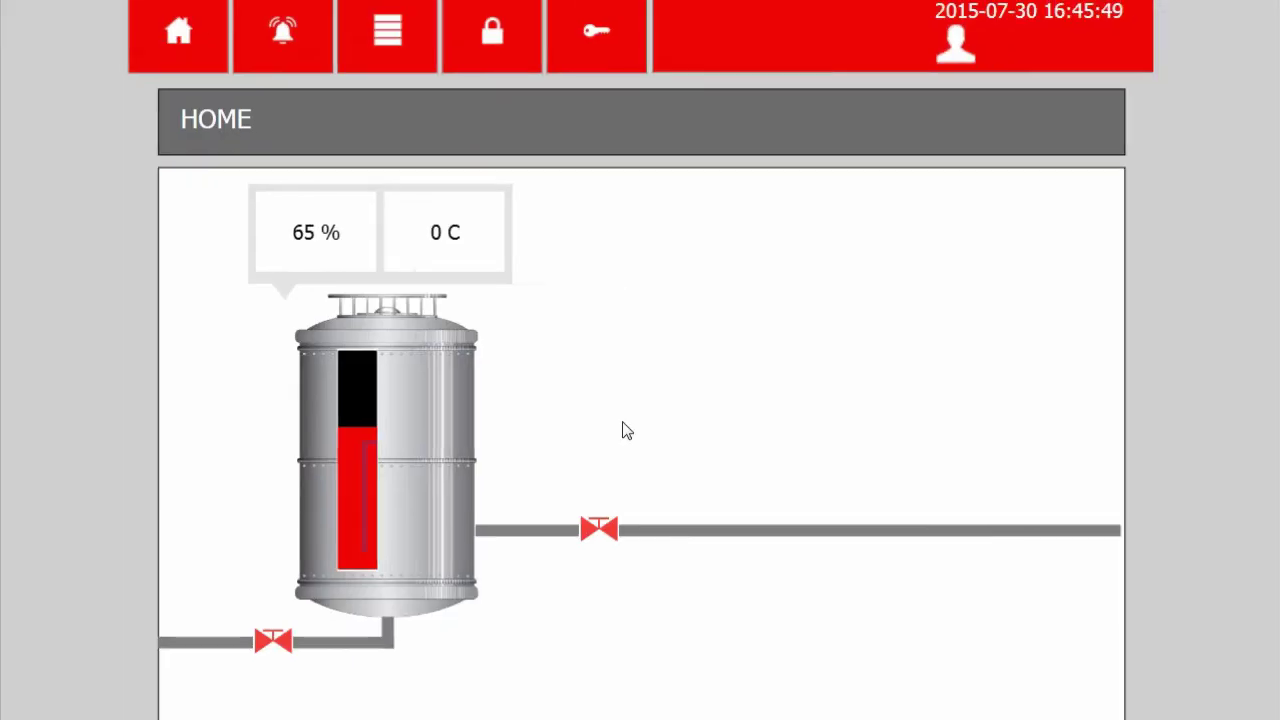
- Toggle the right outlet valve on and off, then the left inlet valve on and off
click(600, 532)
click(592, 532)
click(278, 645)
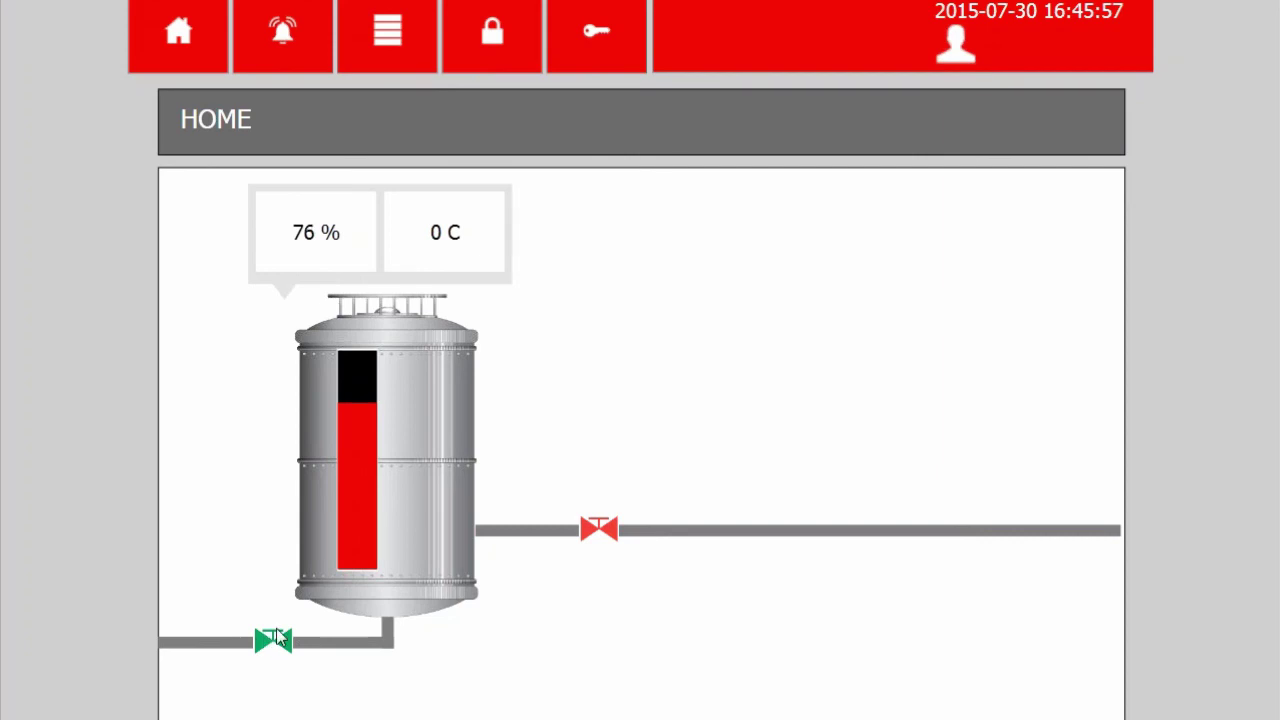
click(287, 632)
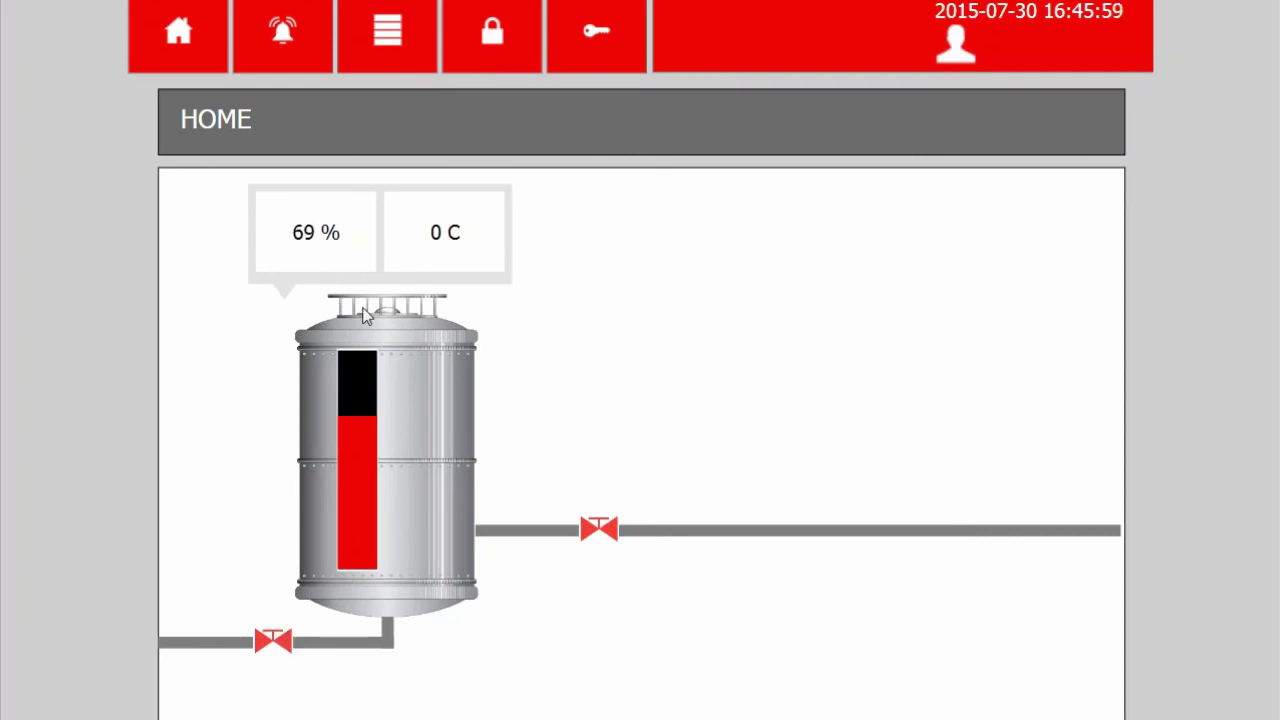